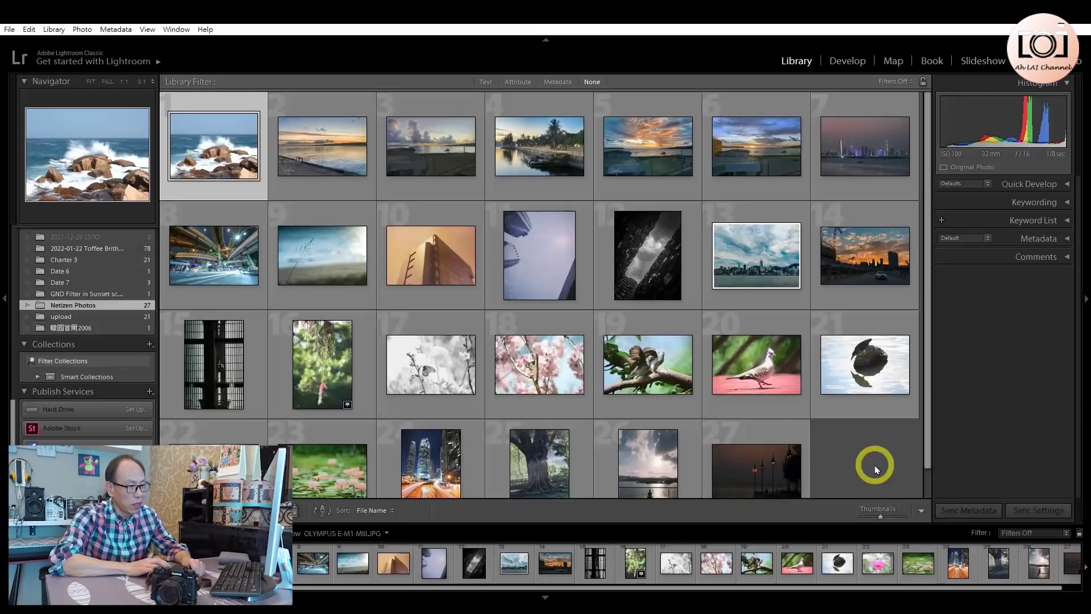
# Open the photo set for developing and restore the exported history state of the wooden pier sunset photo
pyautogui.scroll(-1, 915, 554)
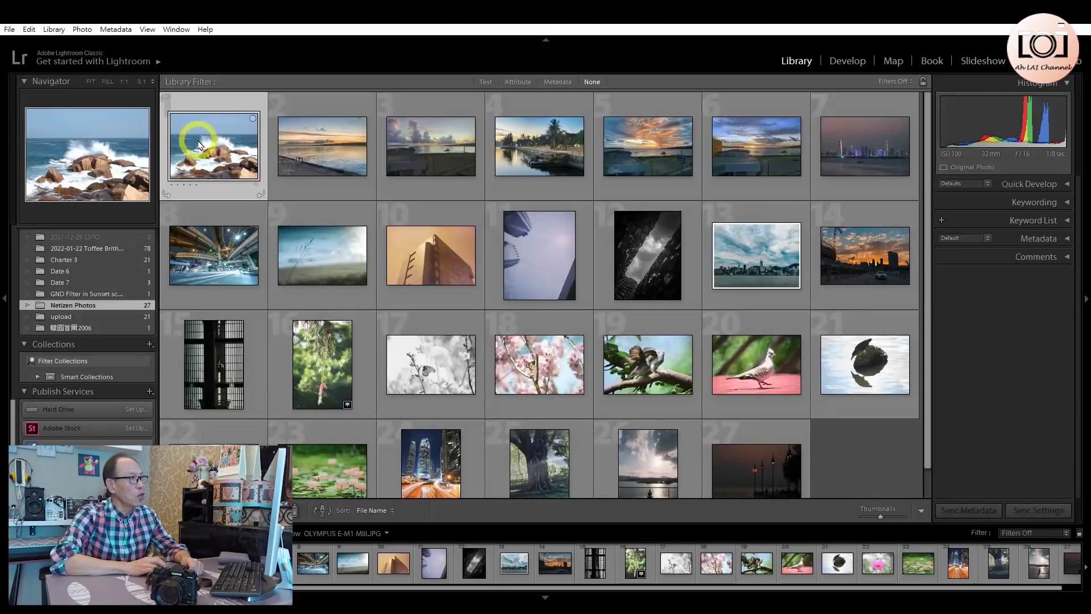
pyautogui.click(850, 64)
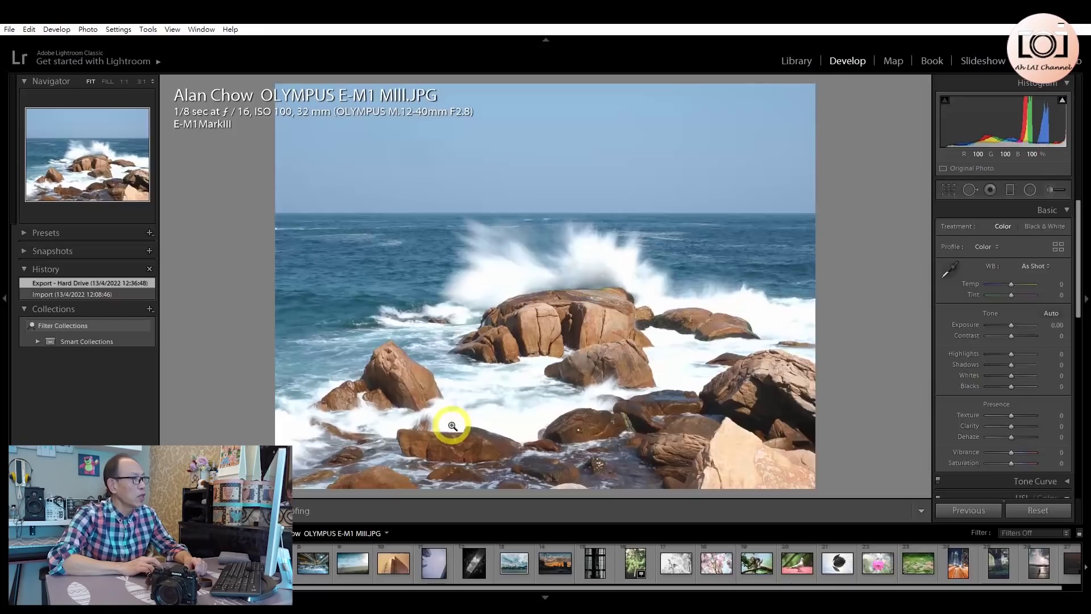
pyautogui.press('Right')
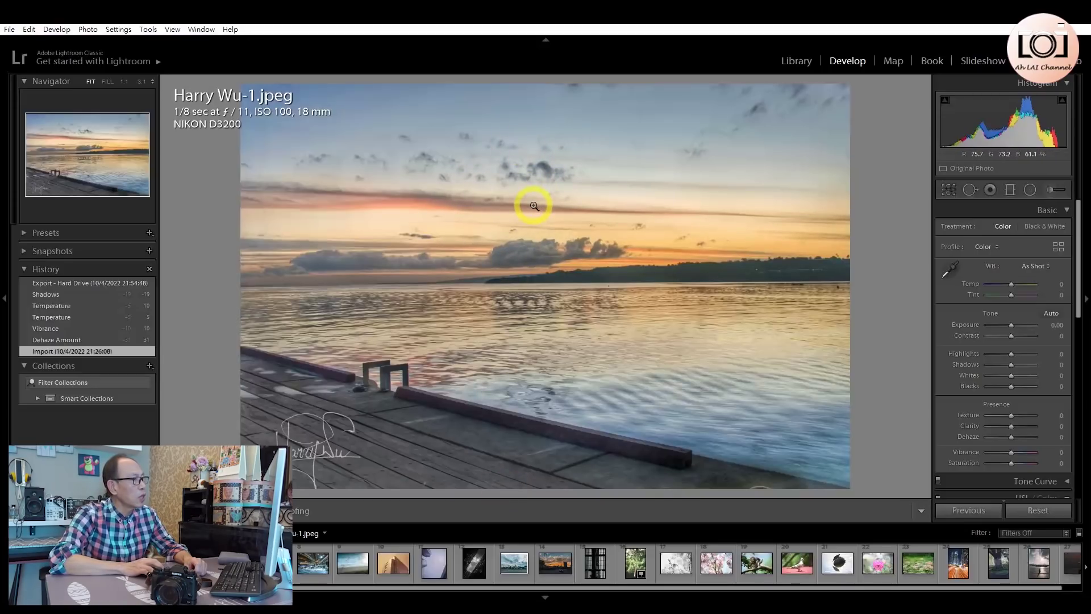
pyautogui.click(97, 284)
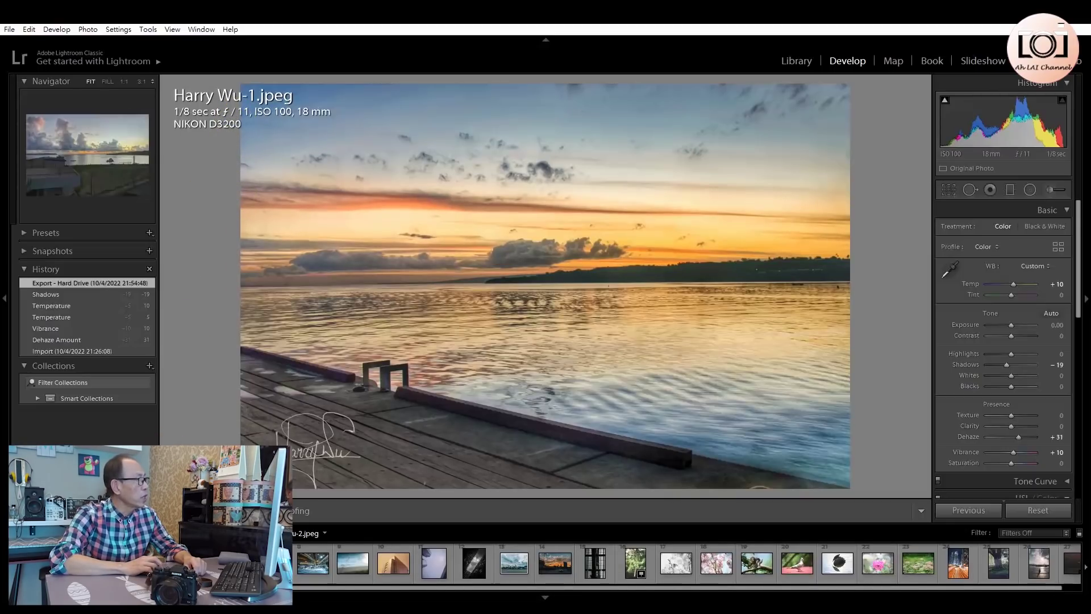
# Advance past the cloudy rooftop view to the palm-tree waterfront photo and restore its exported history state
pyautogui.press('Right')
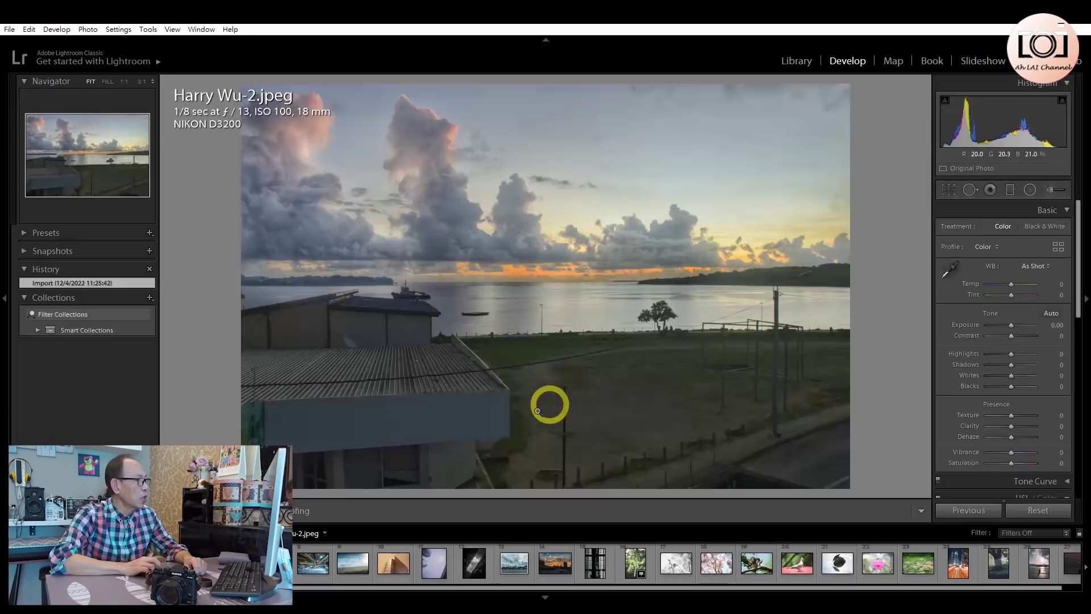
pyautogui.press('Right')
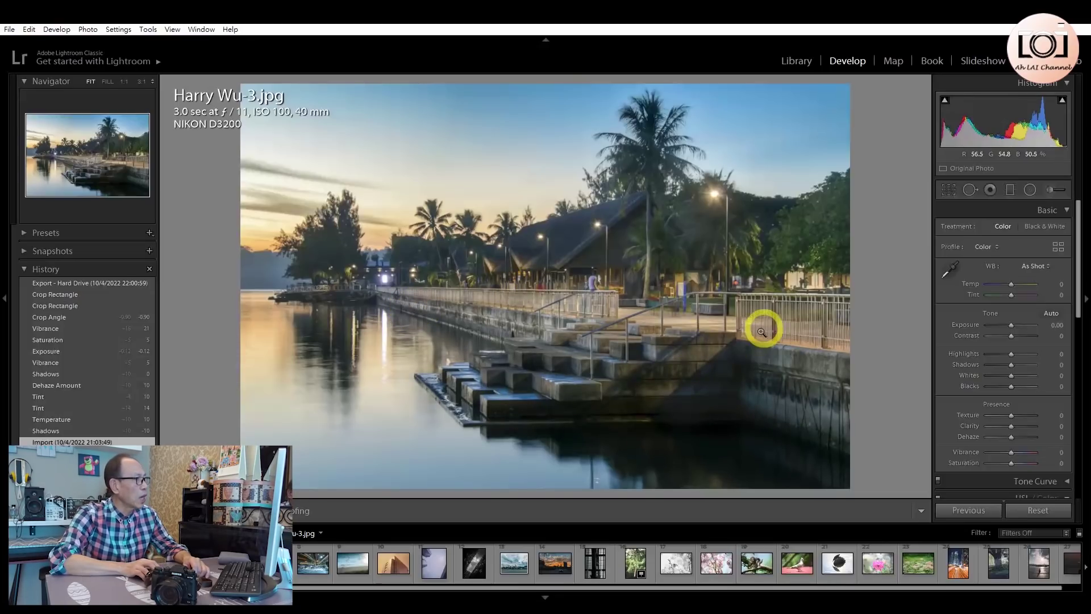
pyautogui.click(95, 286)
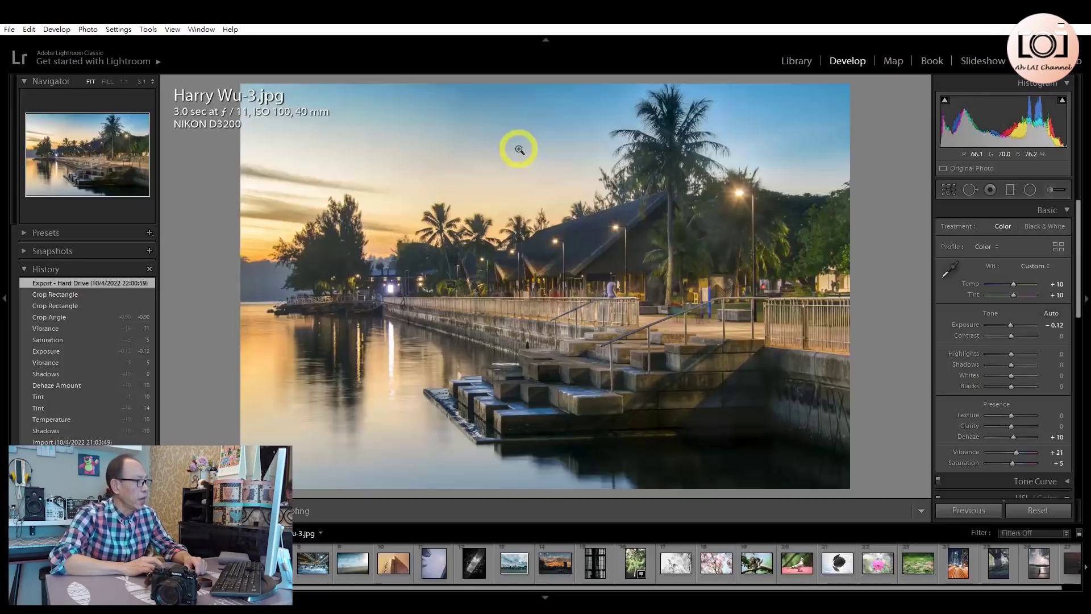
# View the two rooftop sunset photos, and restore the exported history state of the purple-lit night skyline photo
pyautogui.press('Right')
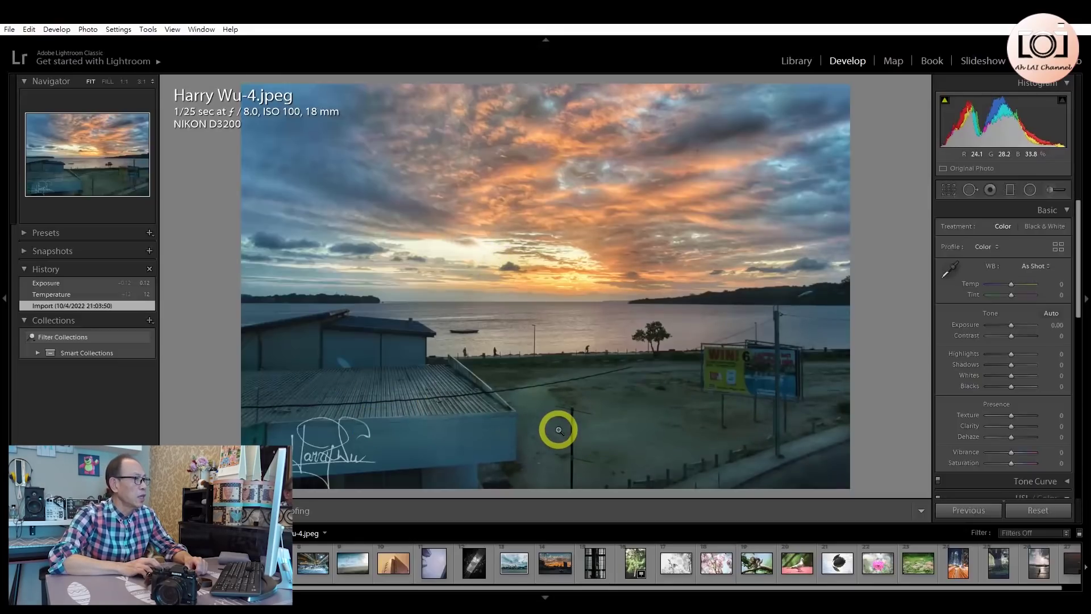
pyautogui.press('Right')
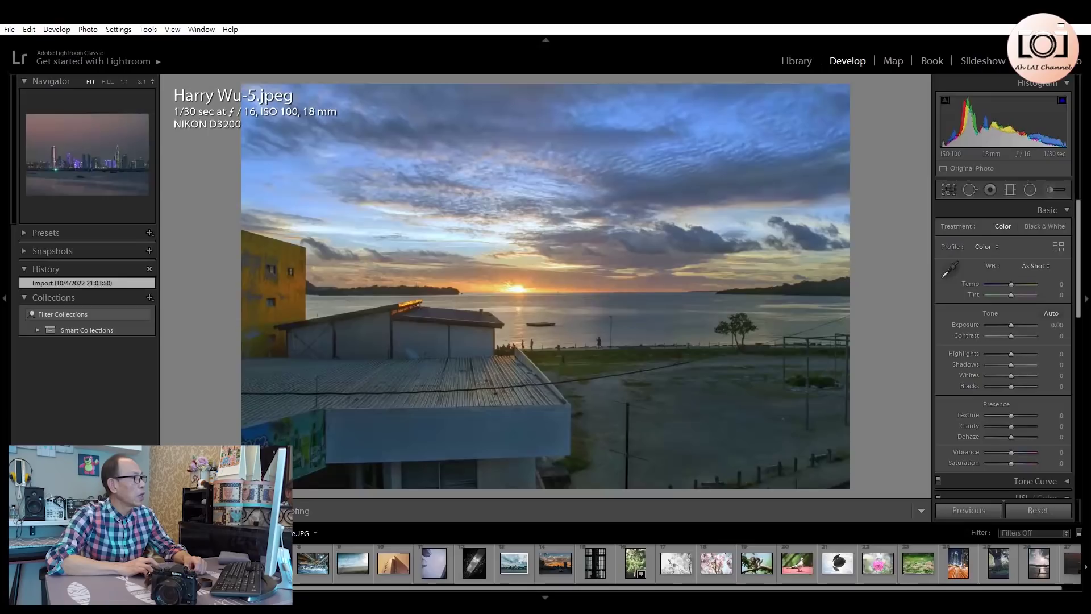
pyautogui.click(267, 563)
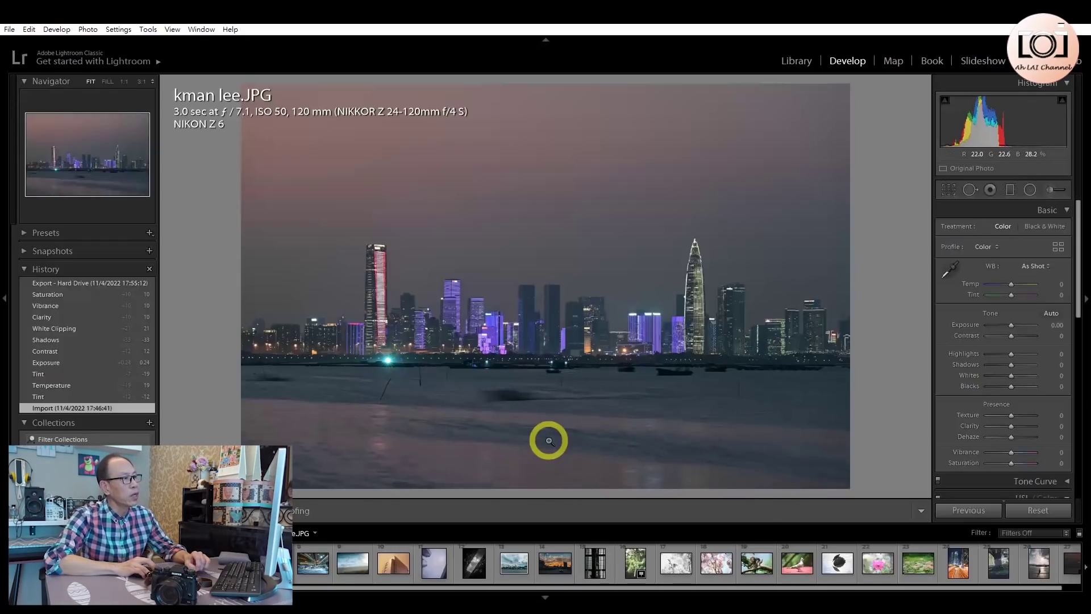
pyautogui.click(116, 286)
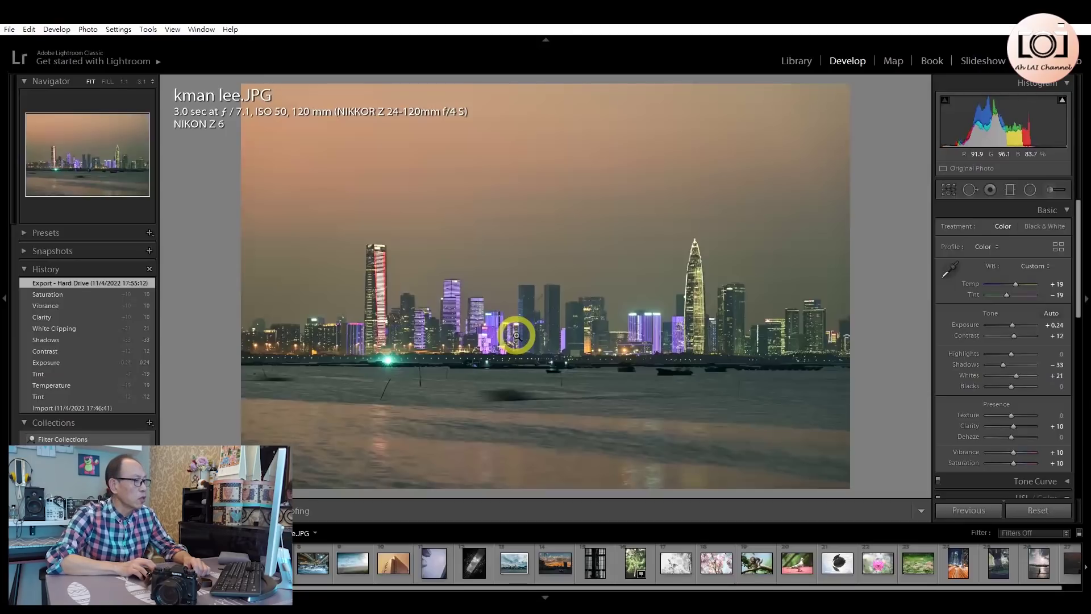
# Inspect the caption on the flyover light-trail photo at 1:1, and restore the photo's Temperature history state
pyautogui.click(317, 580)
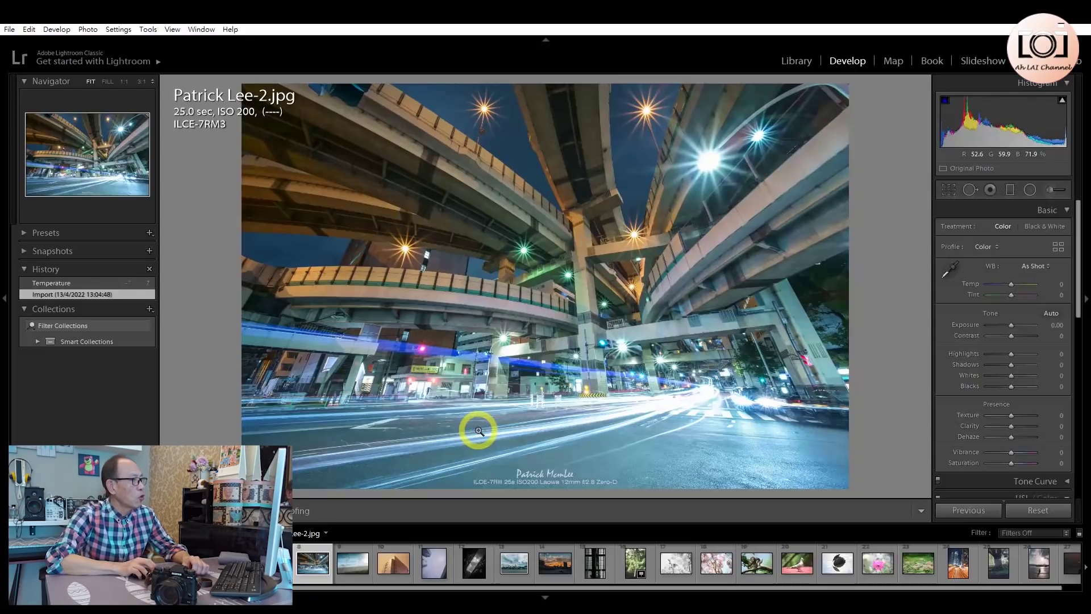
pyautogui.moveTo(543, 482); pyautogui.dragTo(390, 327)
pyautogui.moveTo(653, 312); pyautogui.dragTo(487, 317)
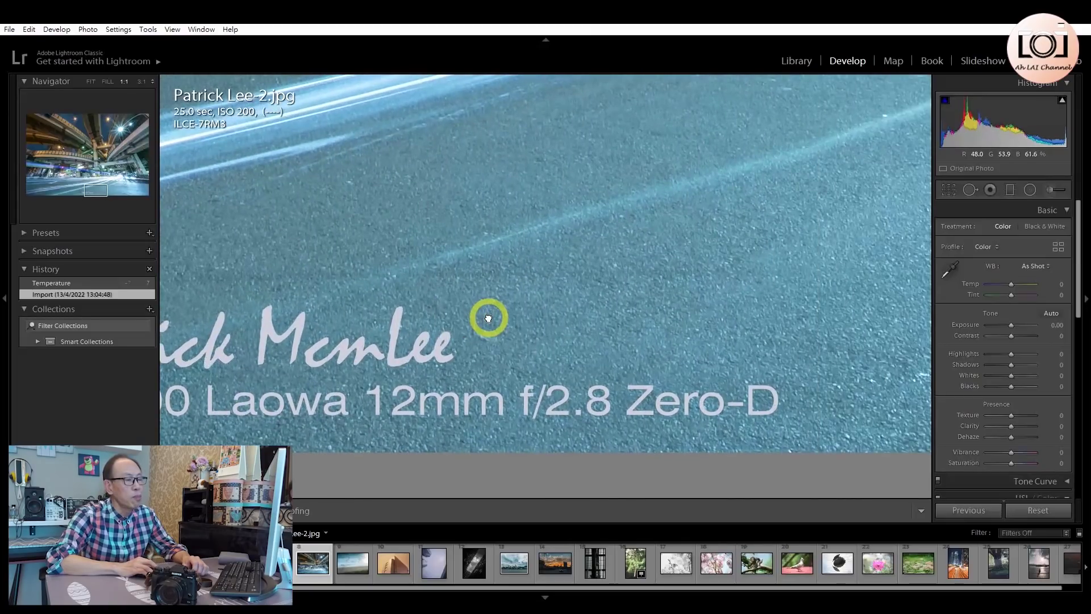
pyautogui.click(489, 317)
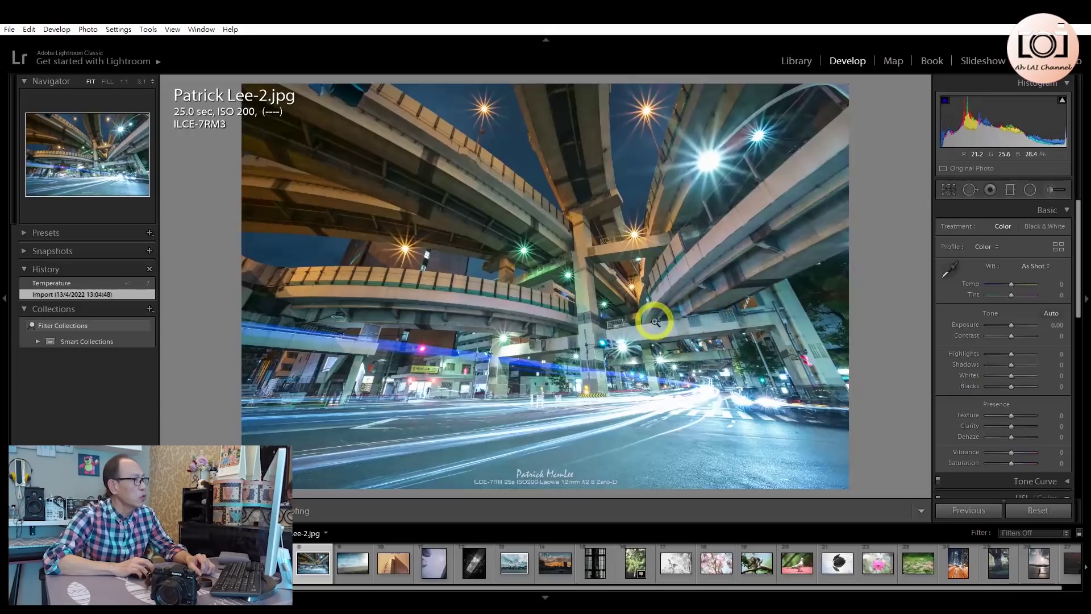
pyautogui.click(62, 284)
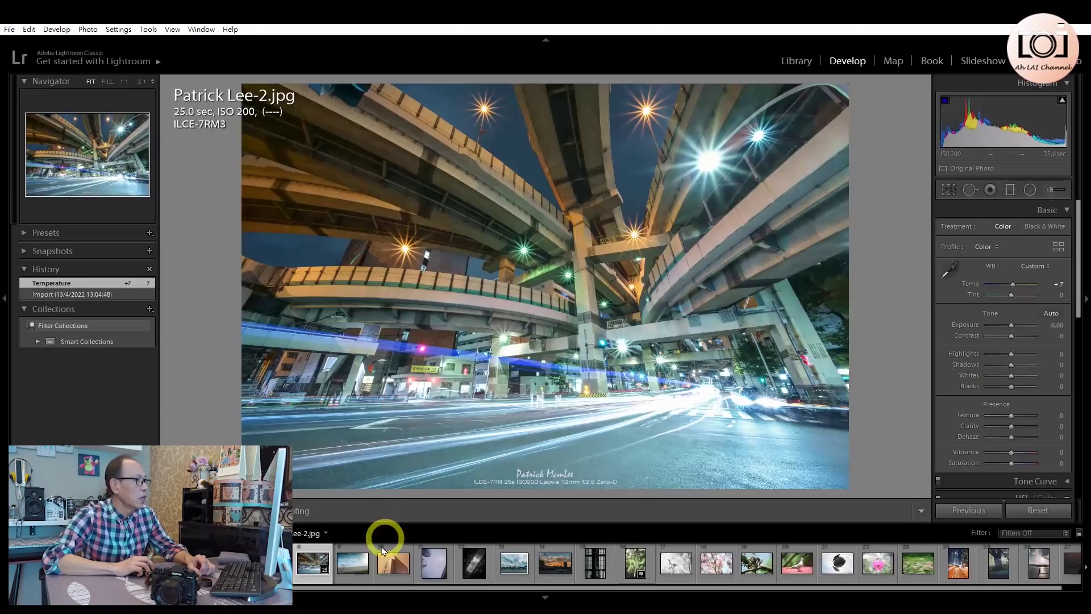
# Open the beach grass photo with bokeh highlights and examine its signature and lens caption at 1:1
pyautogui.click(354, 563)
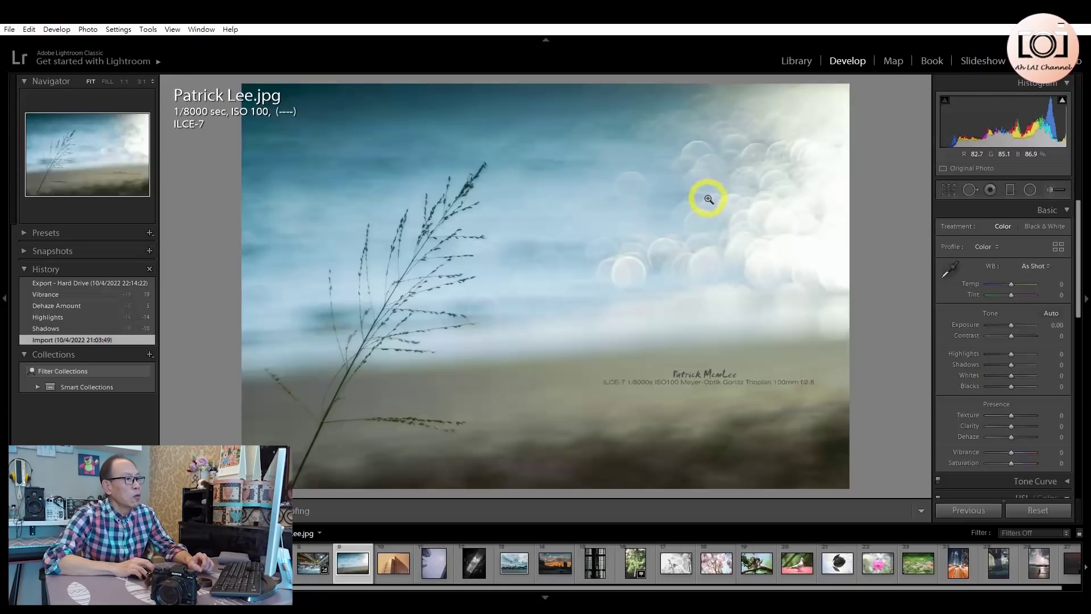
pyautogui.click(720, 382)
pyautogui.moveTo(755, 382); pyautogui.dragTo(567, 373)
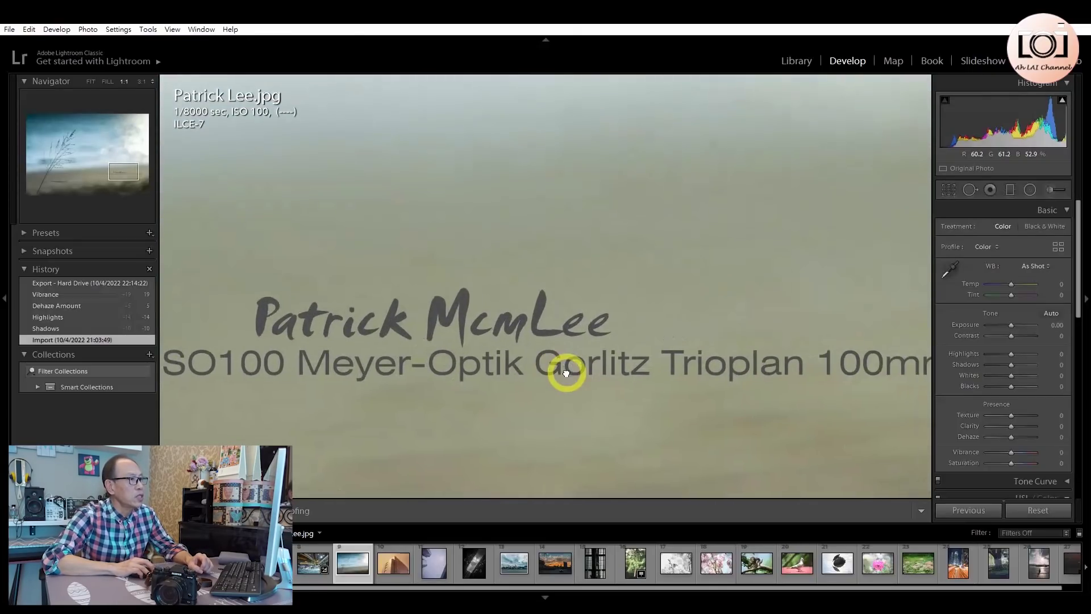
pyautogui.click(582, 277)
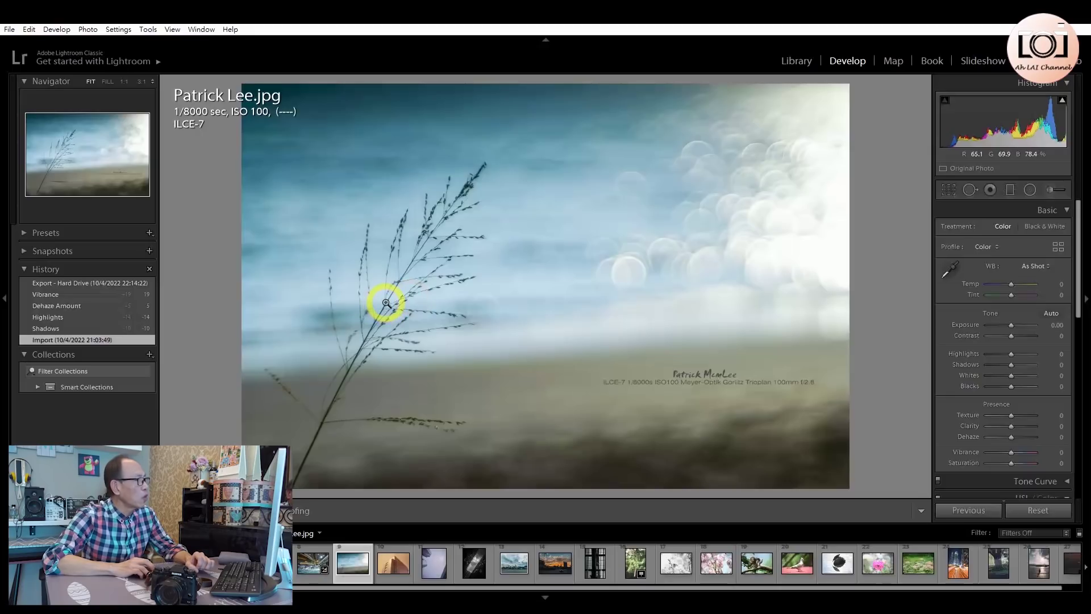
# Restore the beach grass photo's exported history state and compare it side by side with the original
pyautogui.click(81, 283)
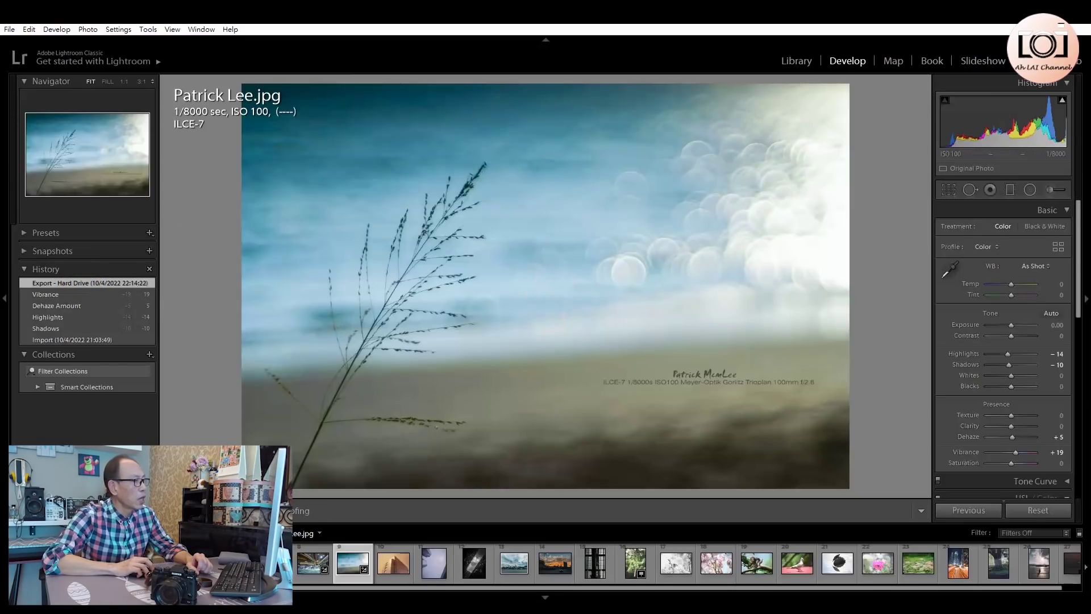
pyautogui.press('y')
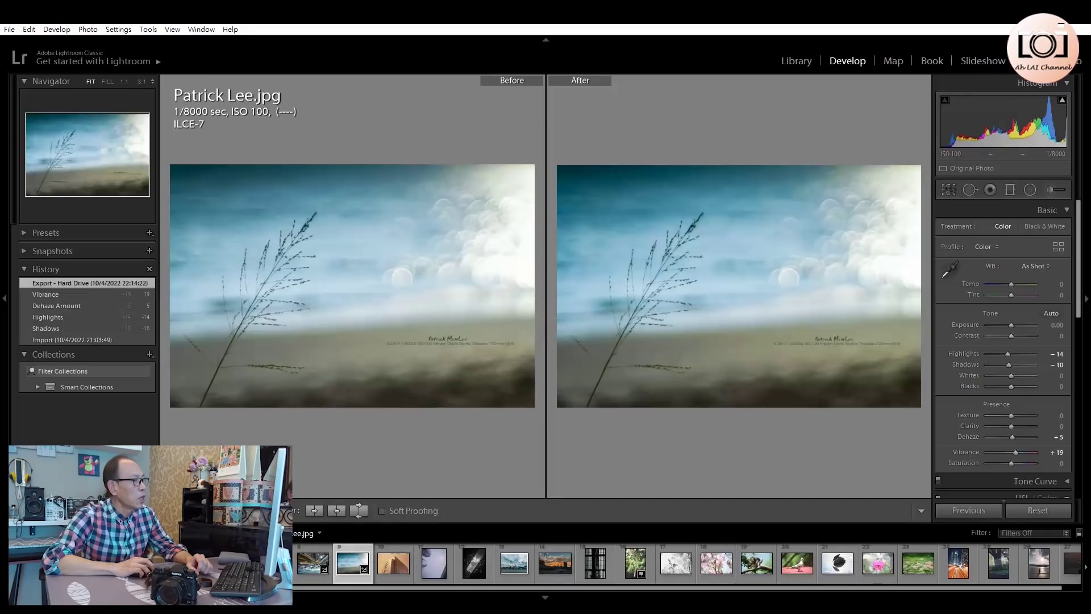
pyautogui.press('y')
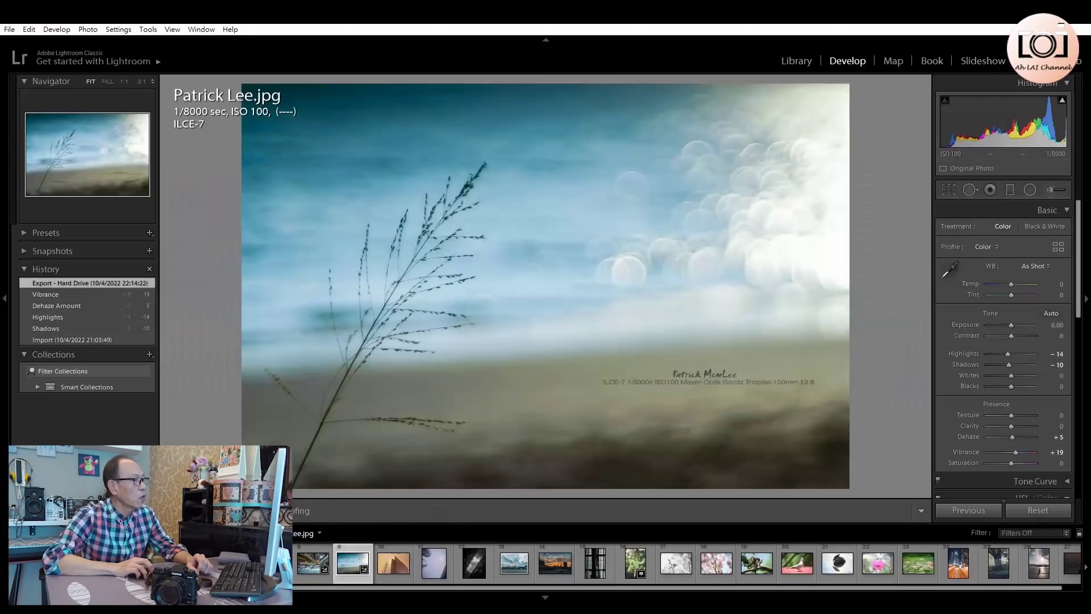
# Open the orange-toned building photo and examine the facade's grain at 1:1
pyautogui.click(392, 566)
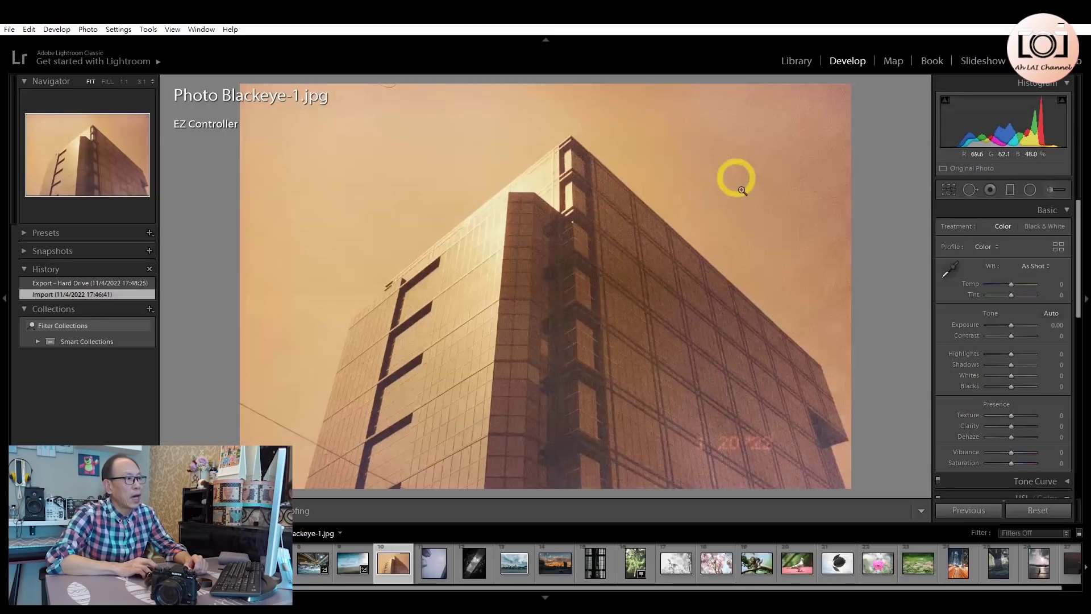
pyautogui.click(591, 318)
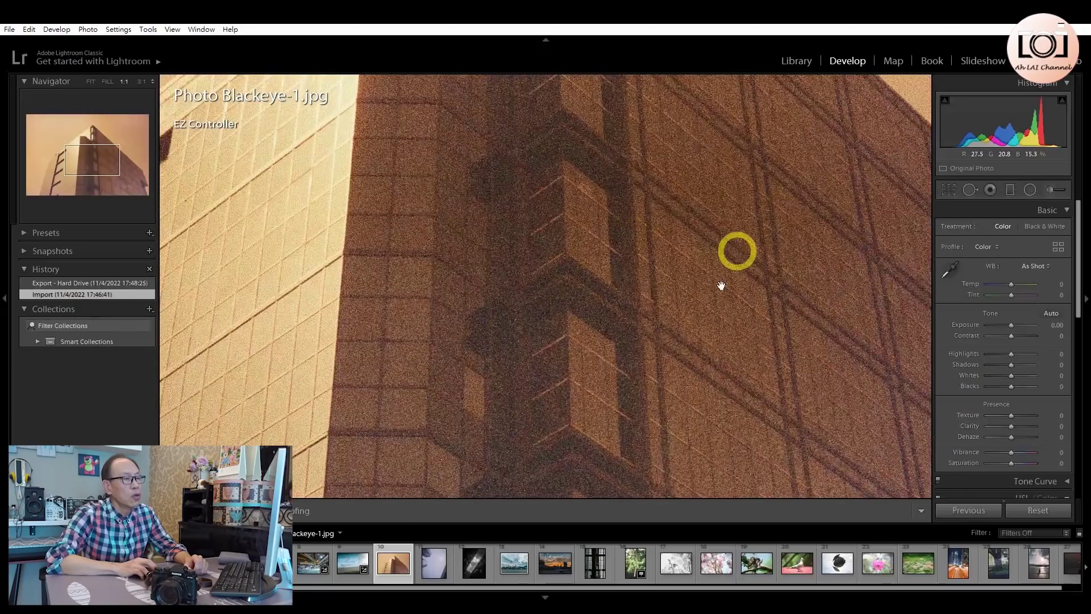
pyautogui.click(607, 319)
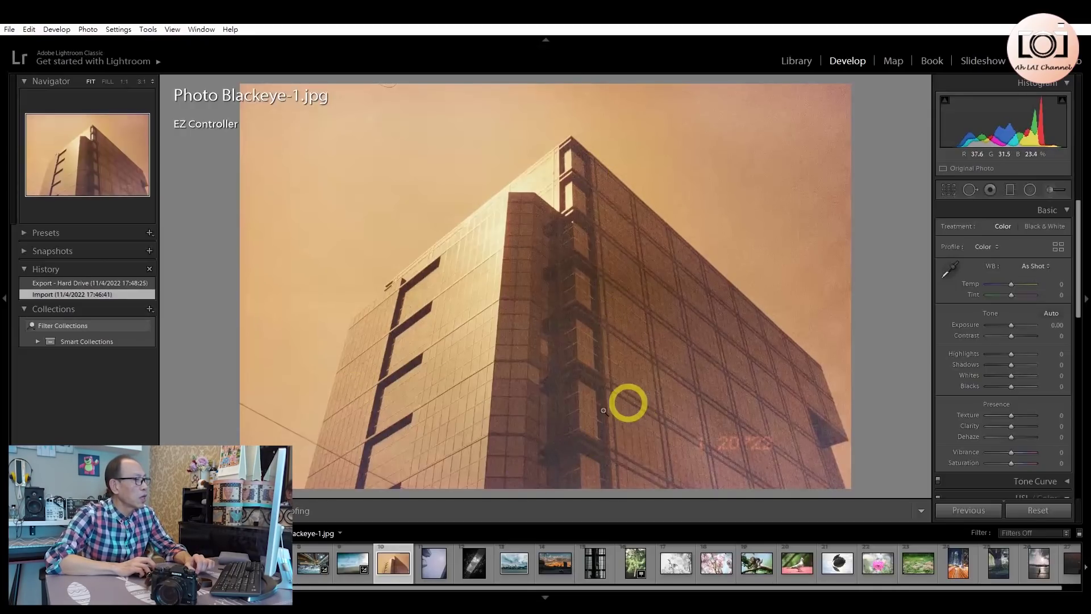
# View the upward shot of towers against a pale sky and the black-and-white building canyon photo in turn
pyautogui.click(433, 578)
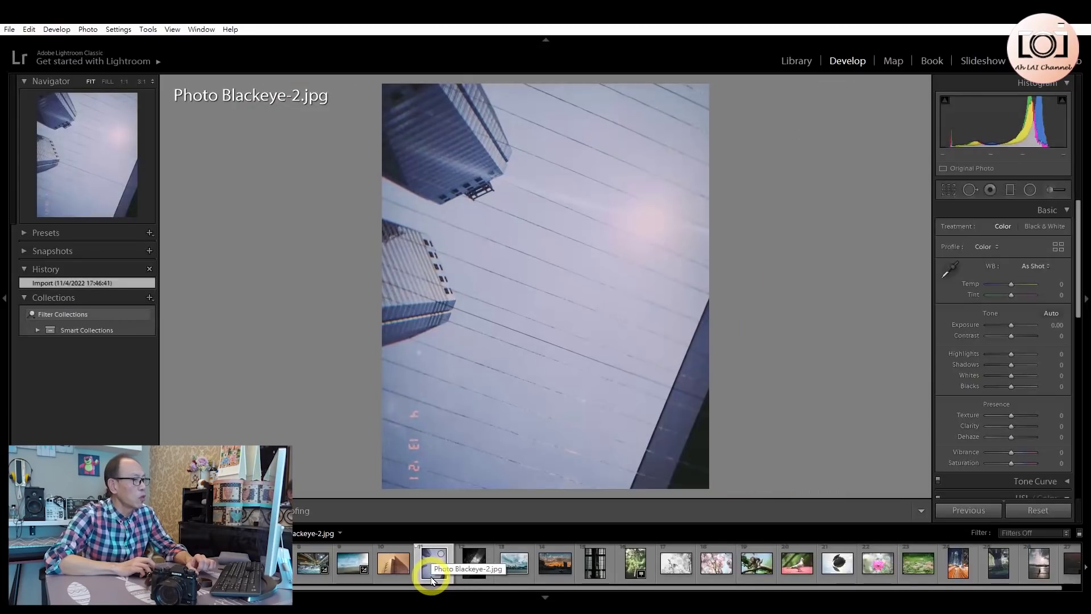
pyautogui.click(473, 579)
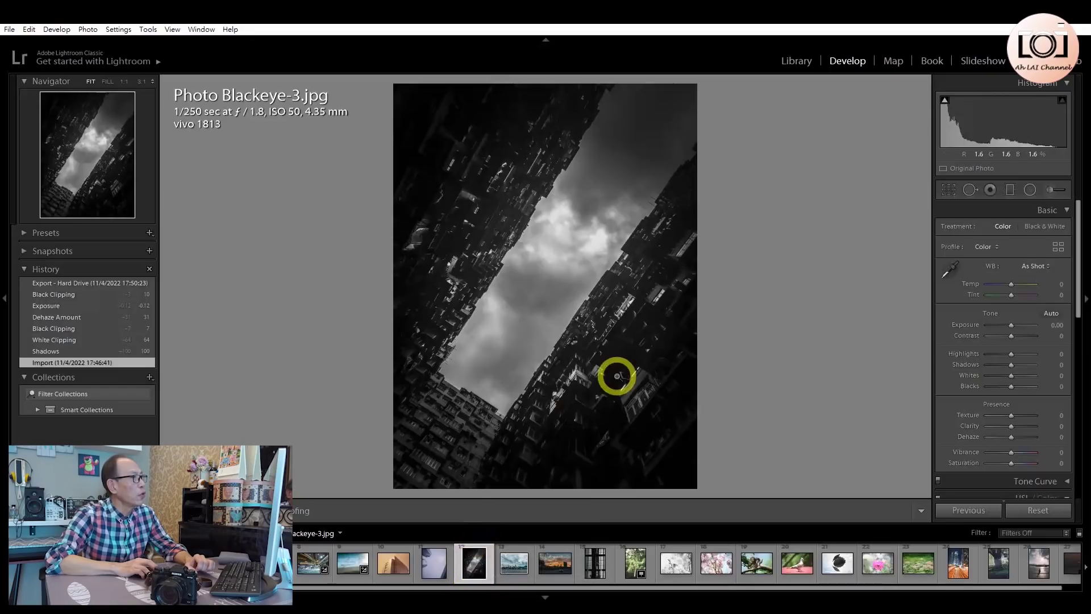
pyautogui.click(434, 564)
pyautogui.click(478, 568)
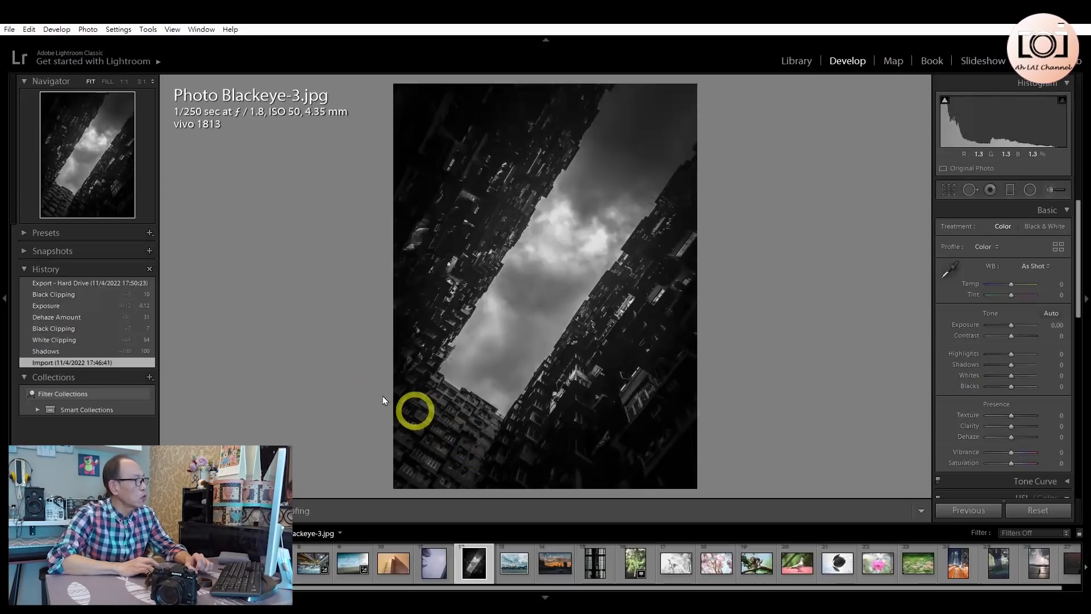
# Restore the black-and-white building photo's exported history state and compare it side by side with the original
pyautogui.click(93, 283)
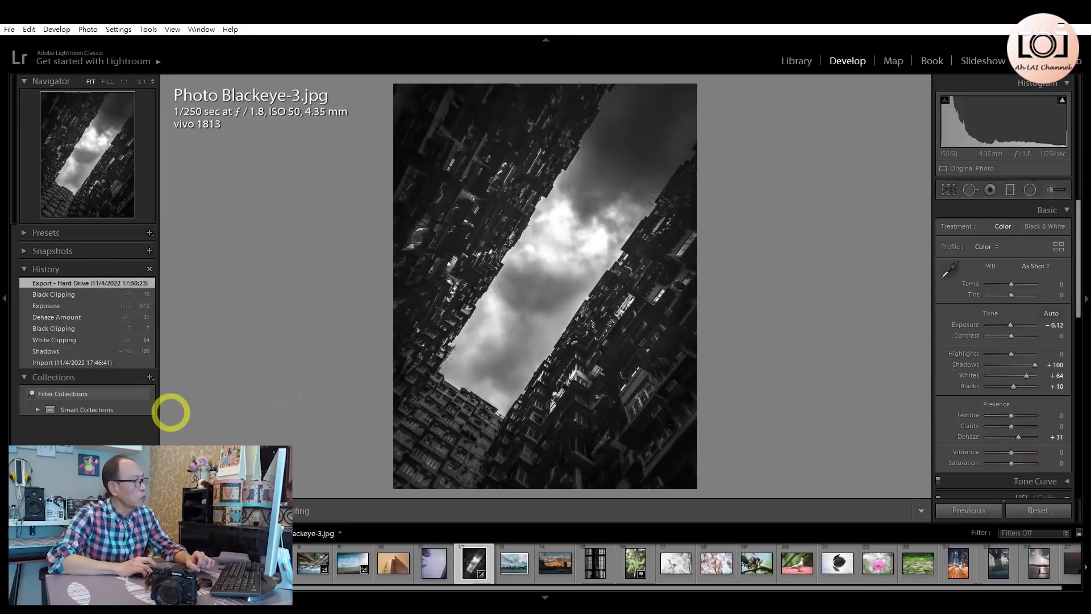
pyautogui.hotkey('shift', 'y')
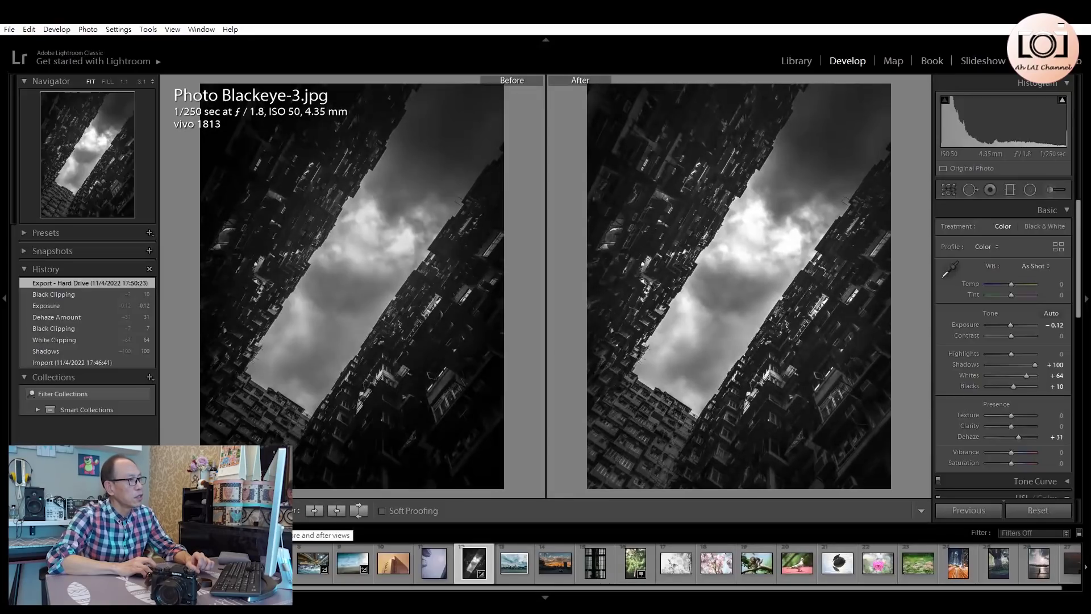
pyautogui.click(256, 510)
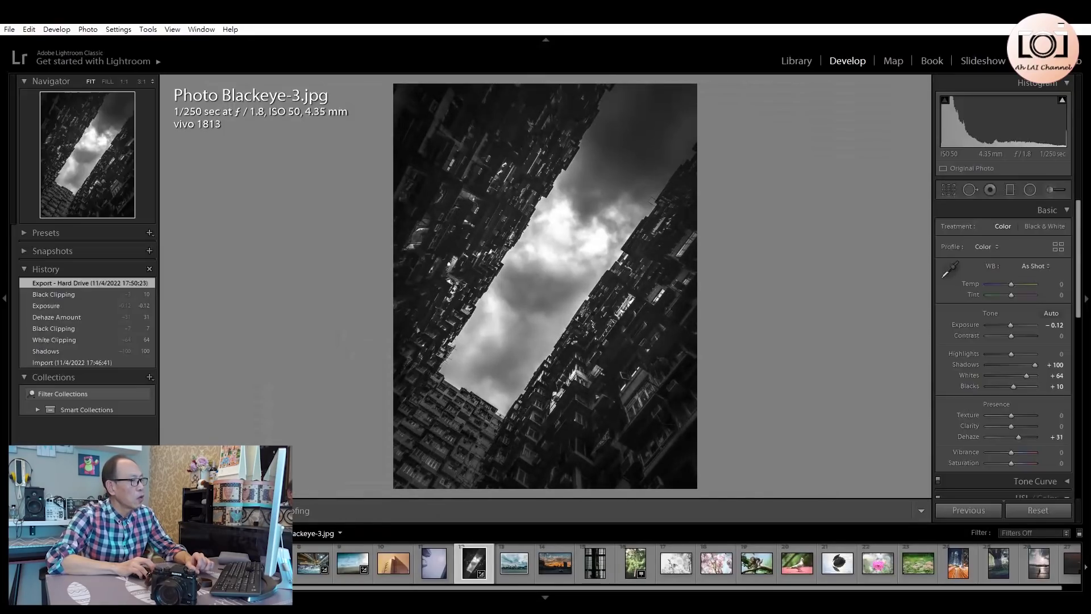
# View the white-bordered harbour skyline photo, and restore the sunset road photo's exported history state for a side-by-side before and after comparison
pyautogui.click(520, 579)
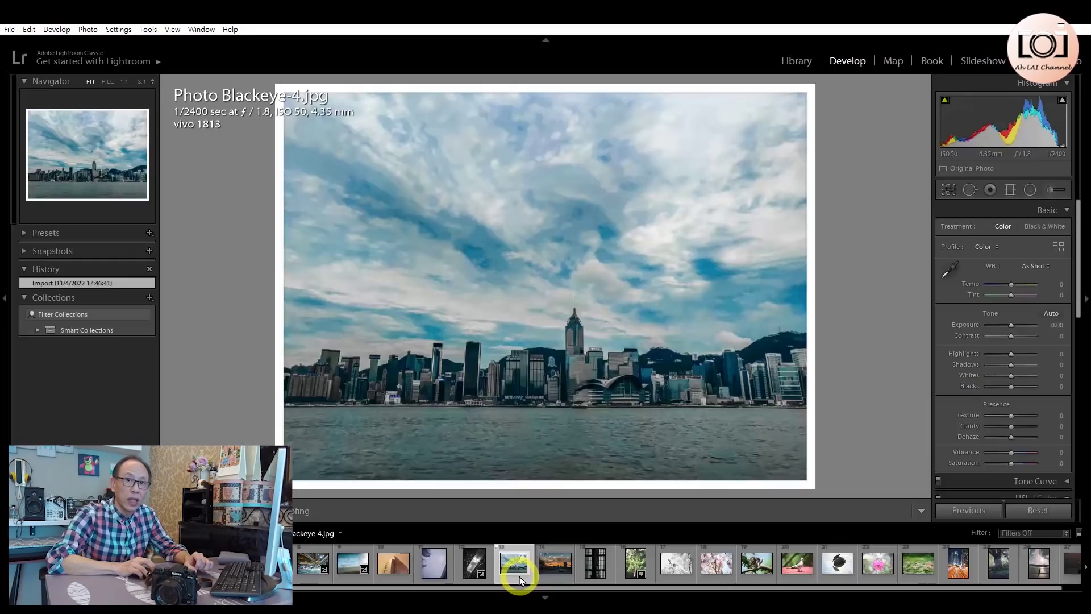
pyautogui.click(514, 568)
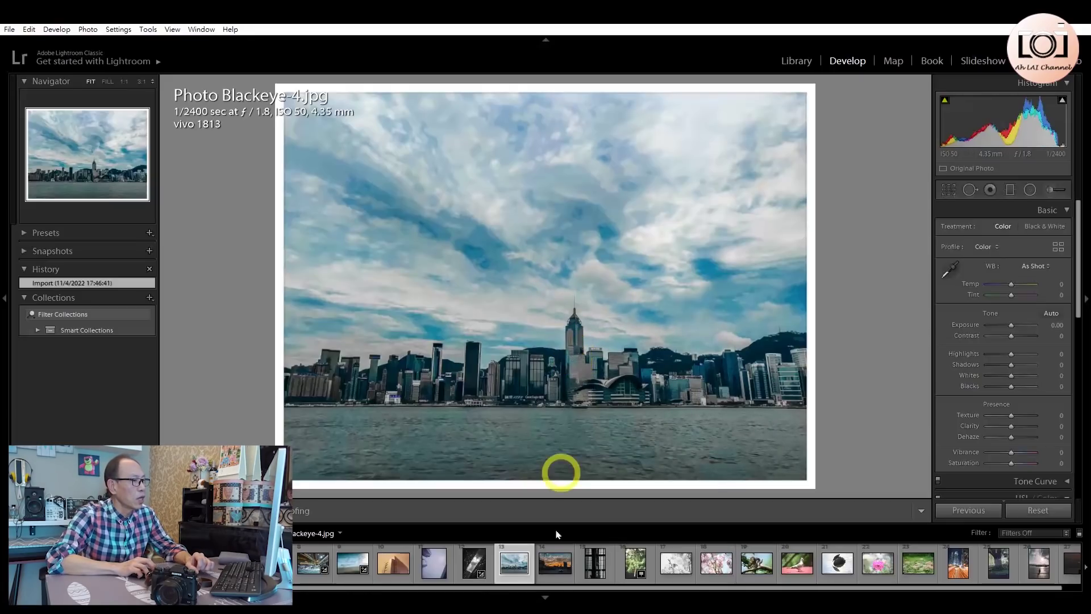
pyautogui.click(552, 577)
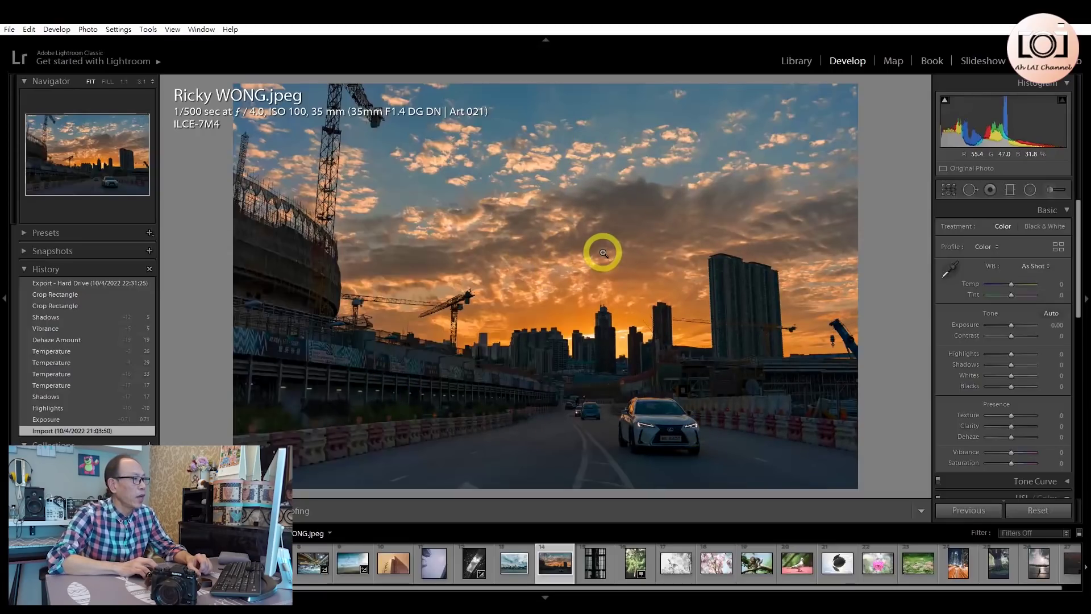
pyautogui.click(108, 283)
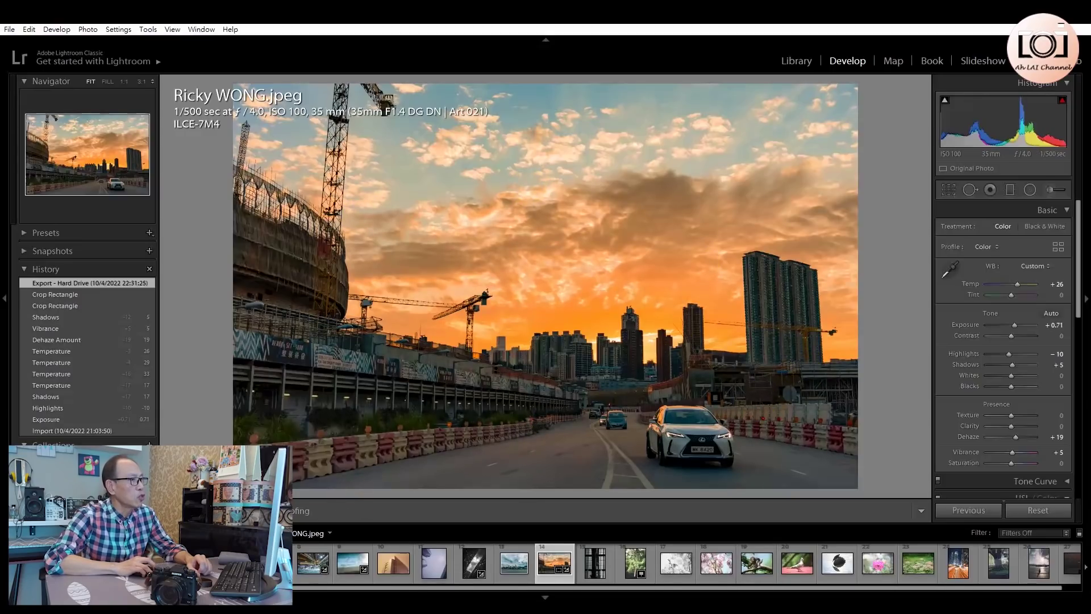
pyautogui.press('y')
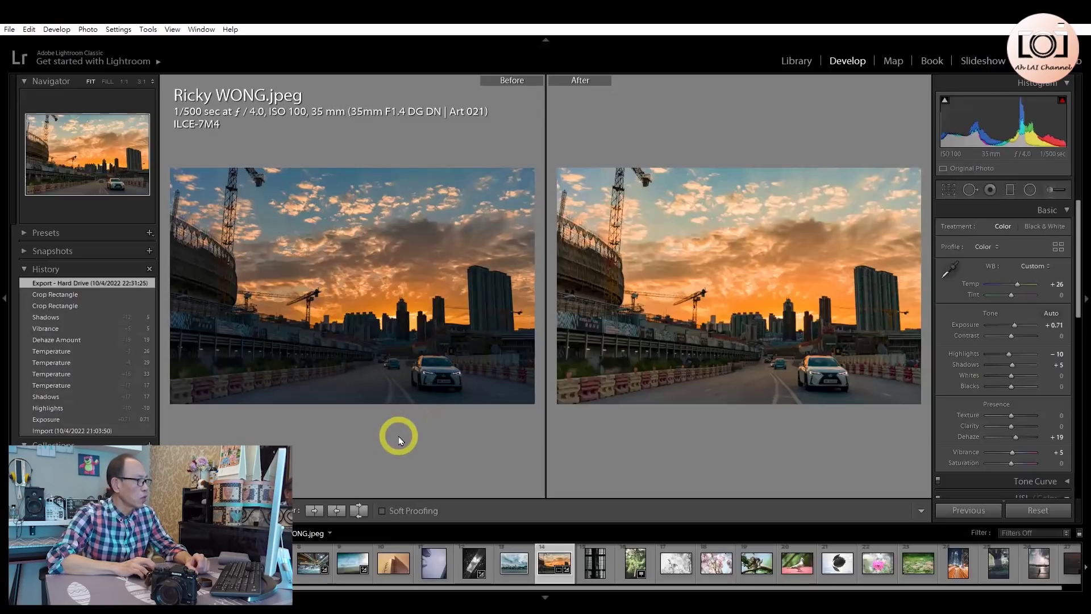
# Open the silhouetted grid-window photo in single view and restore its exported history state
pyautogui.click(603, 573)
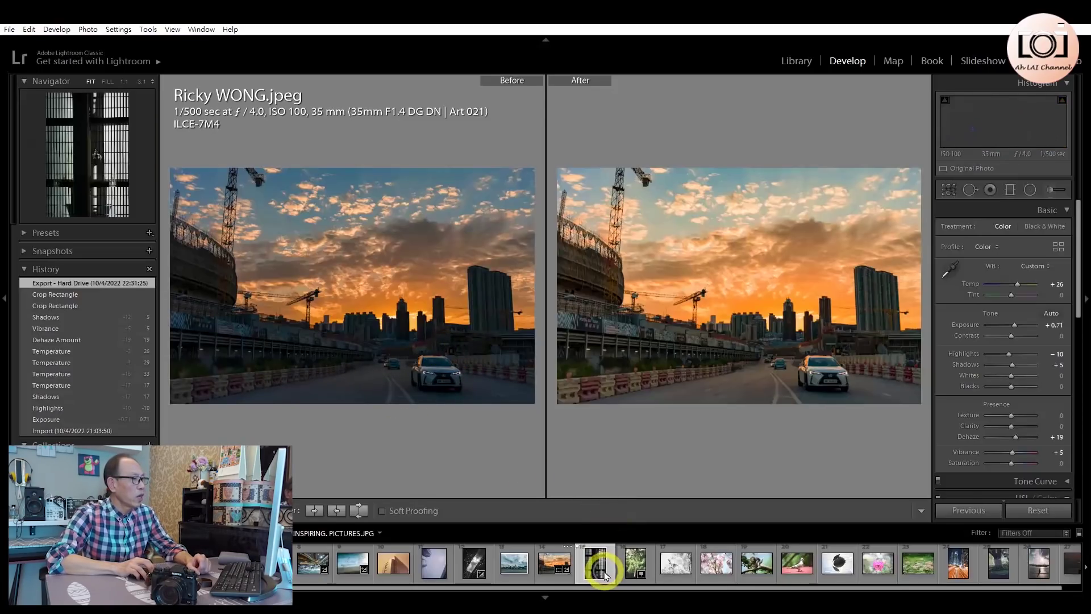
pyautogui.press('y')
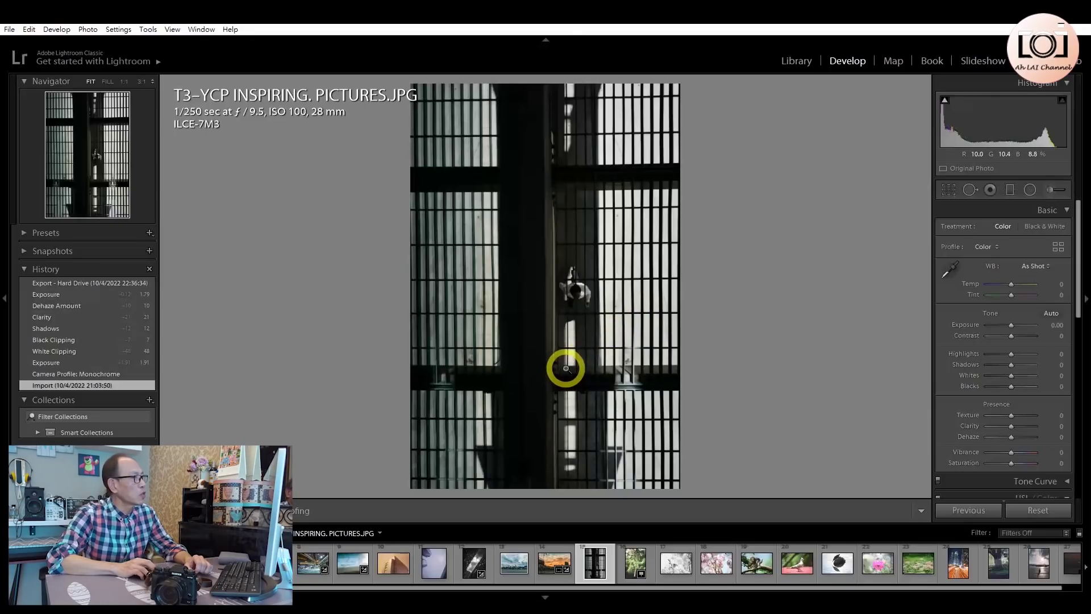
pyautogui.click(57, 284)
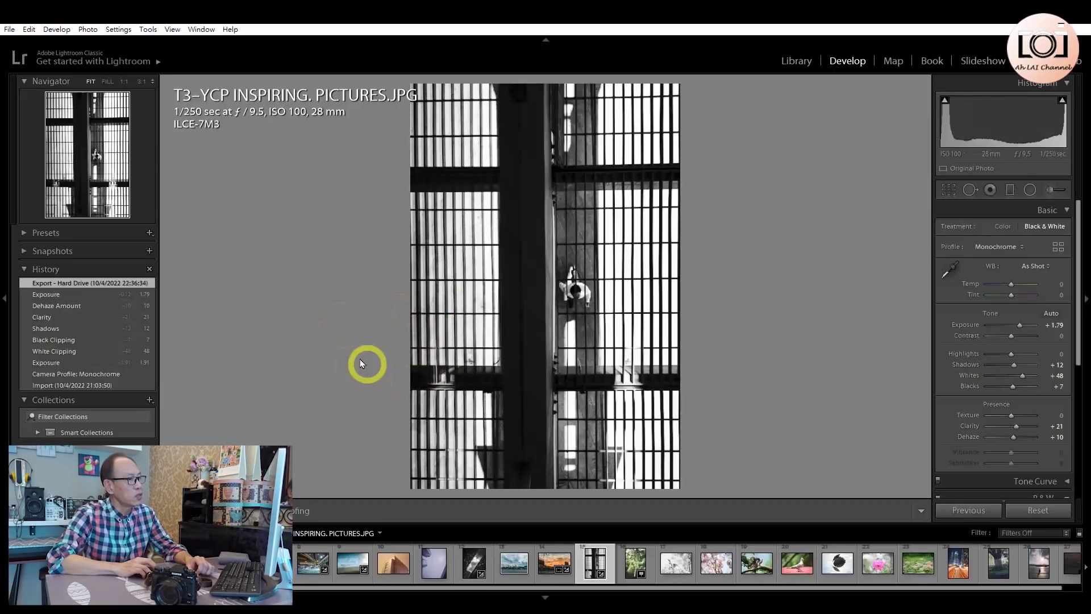
# Restore the hanging red blossom photo's exported history state, set Exposure to −0.71, and compare it side by side with the original
pyautogui.click(629, 573)
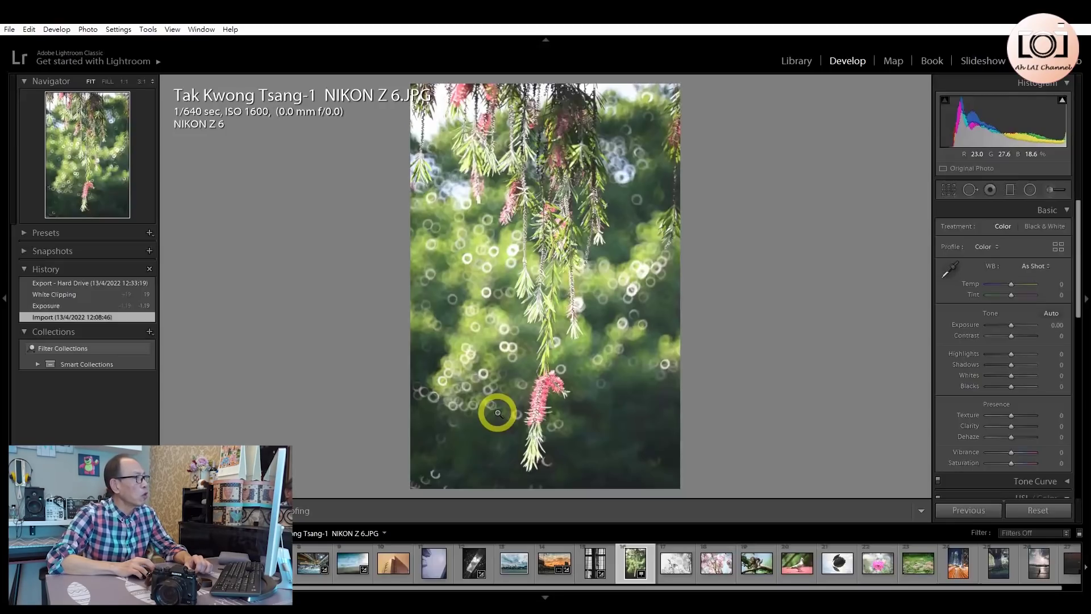
pyautogui.click(89, 284)
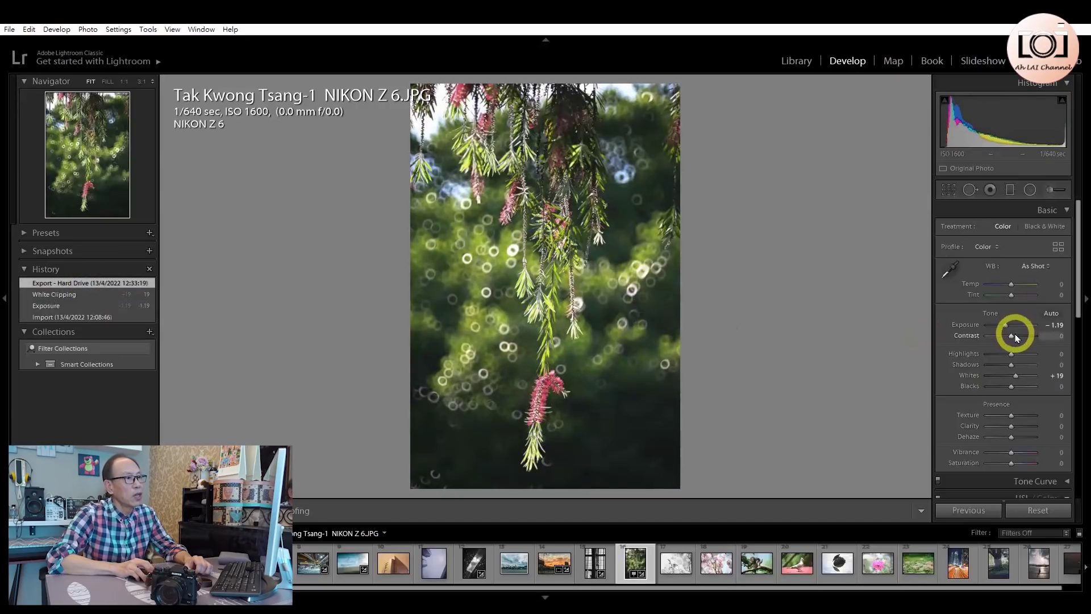
pyautogui.moveTo(1006, 330); pyautogui.dragTo(1007, 330)
pyautogui.click(210, 510)
pyautogui.click(309, 525)
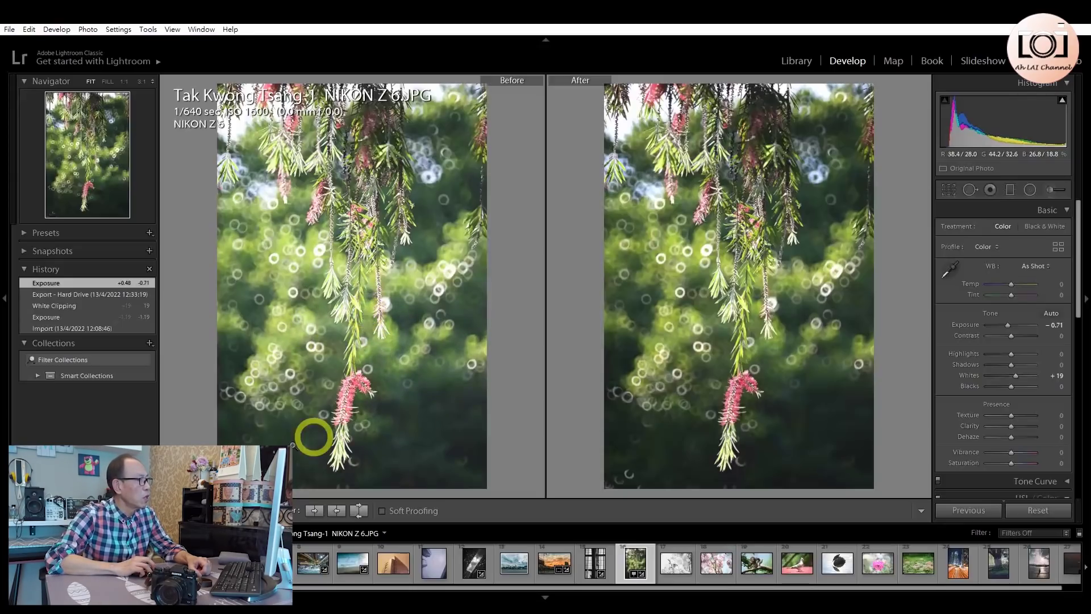
pyautogui.press('y')
# Restore the Dehaze history state on the black-and-white butterfly photo and the Exposure state on the pink blossom butterfly photo
pyautogui.click(666, 566)
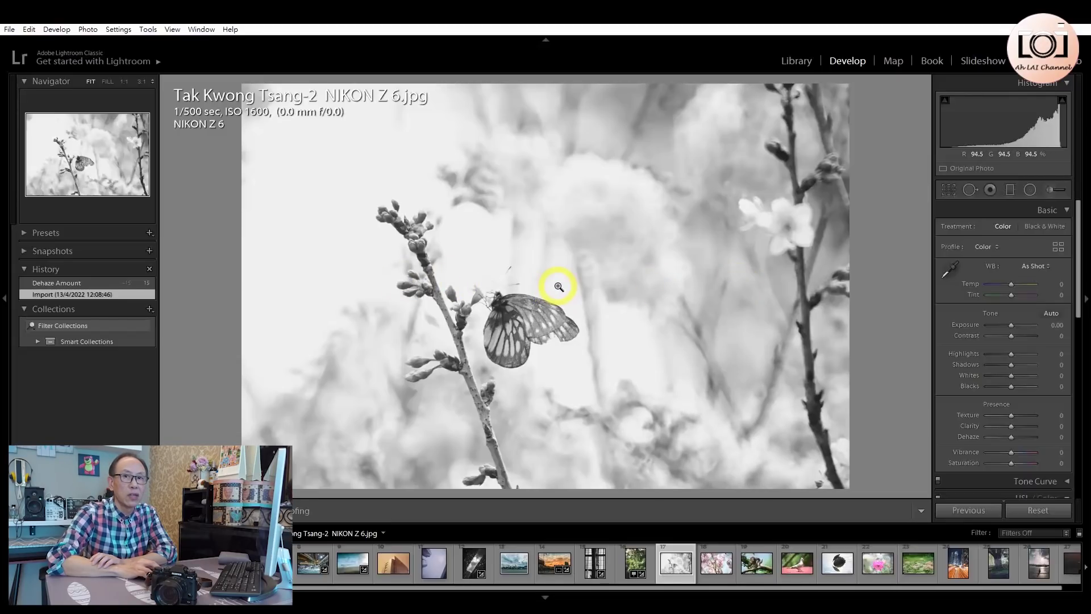
pyautogui.click(88, 284)
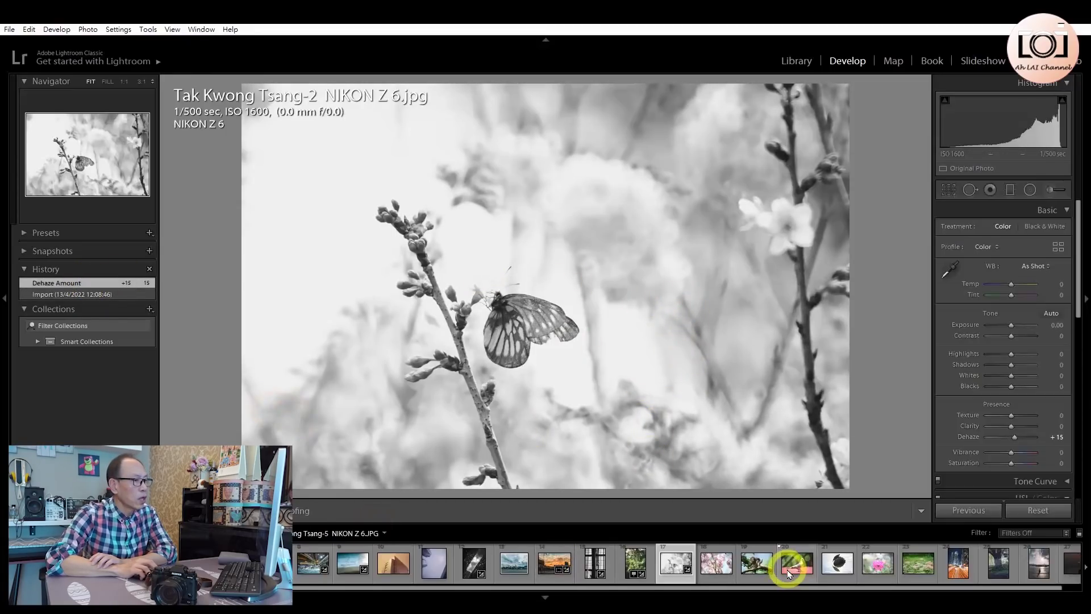
pyautogui.click(716, 563)
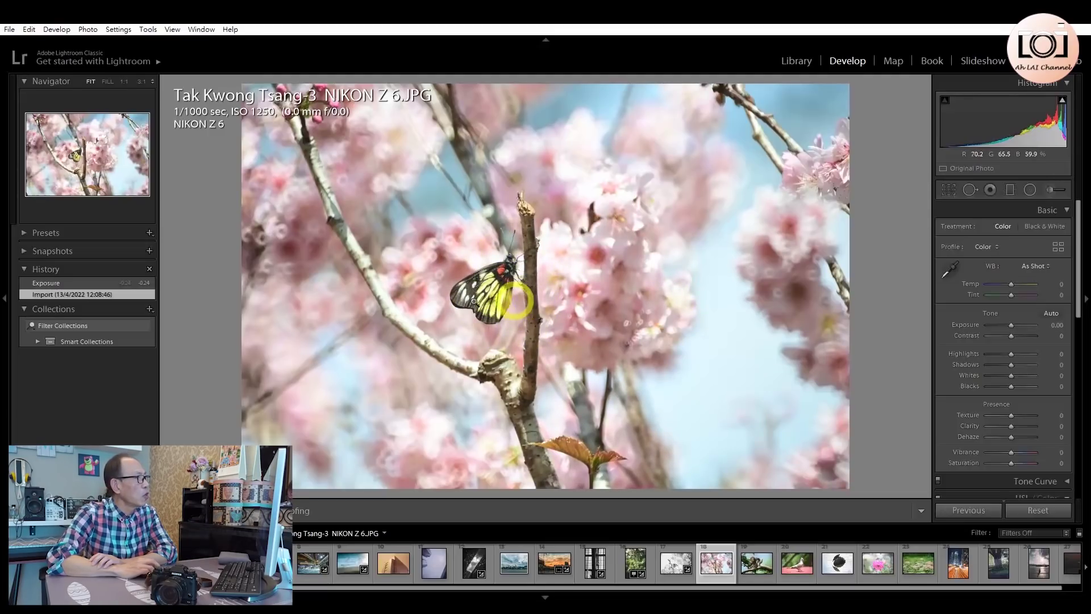
pyautogui.click(79, 286)
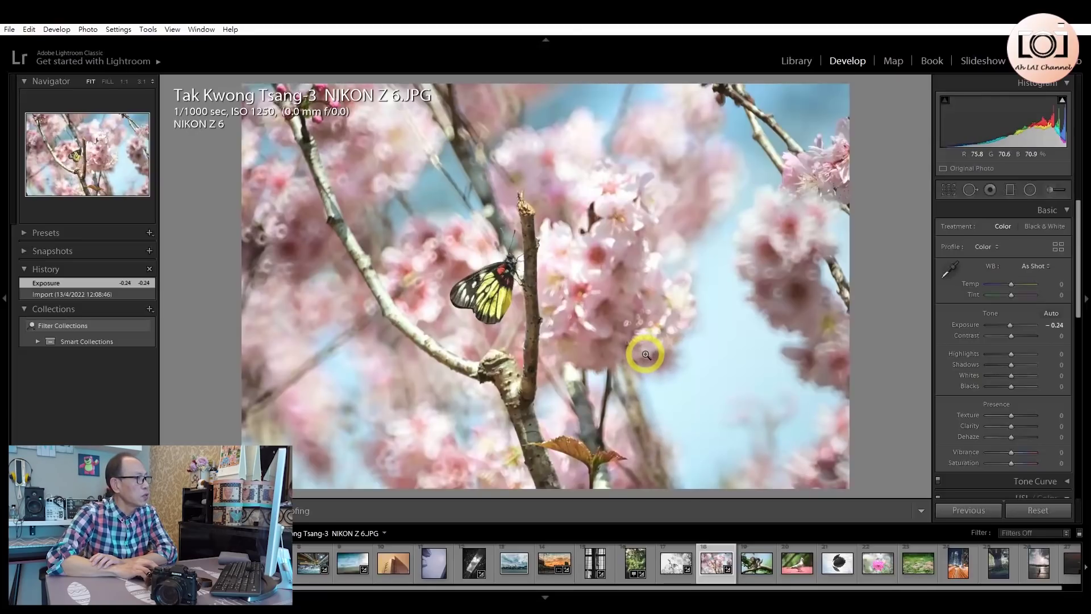
# View the photo of two doves on a branch, and restore the crested pigeon photo's Exposure history state
pyautogui.click(760, 572)
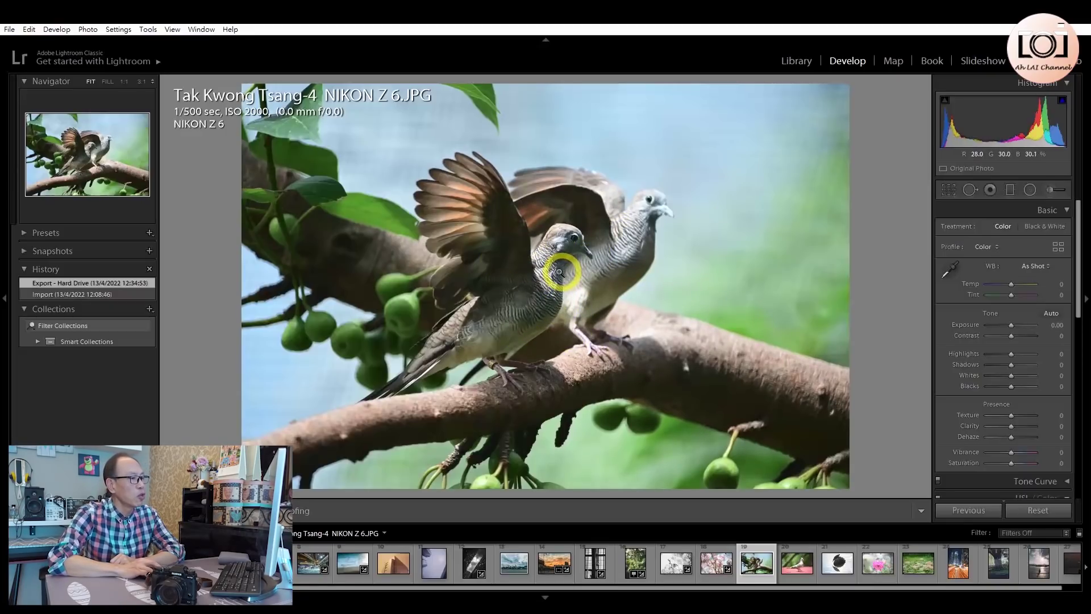
pyautogui.click(797, 571)
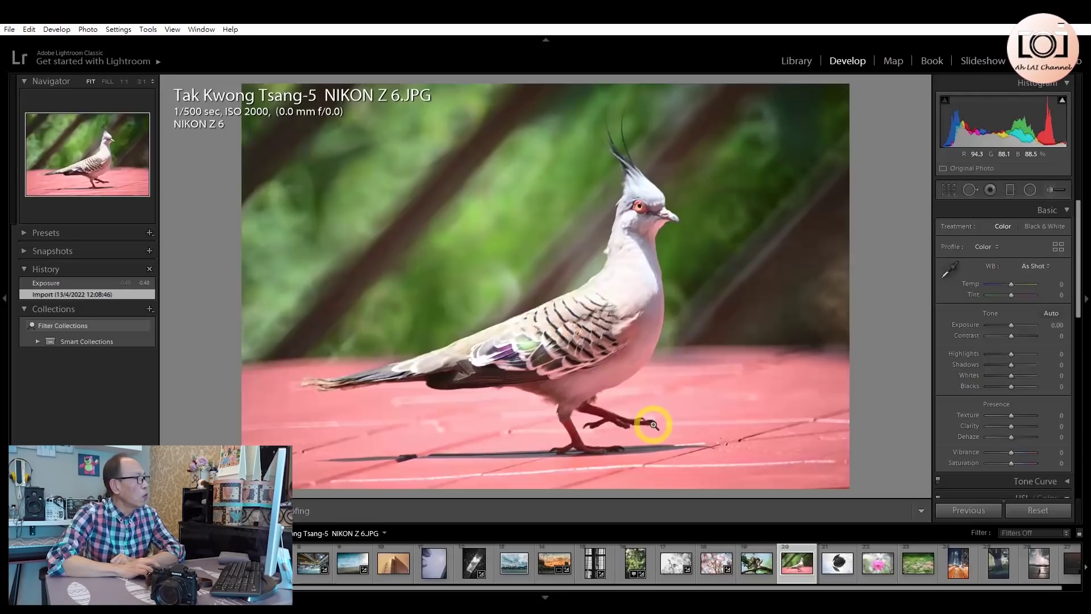
pyautogui.click(80, 285)
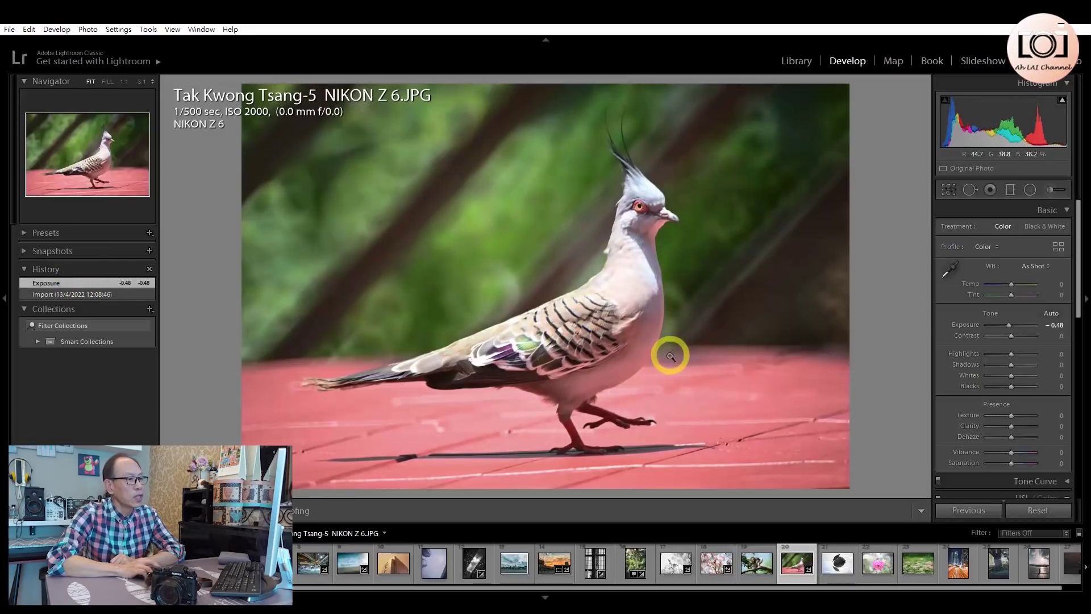
# Restore the latest Shadows history state of the photo of the bird on a rock and compare it side by side with the original
pyautogui.click(837, 564)
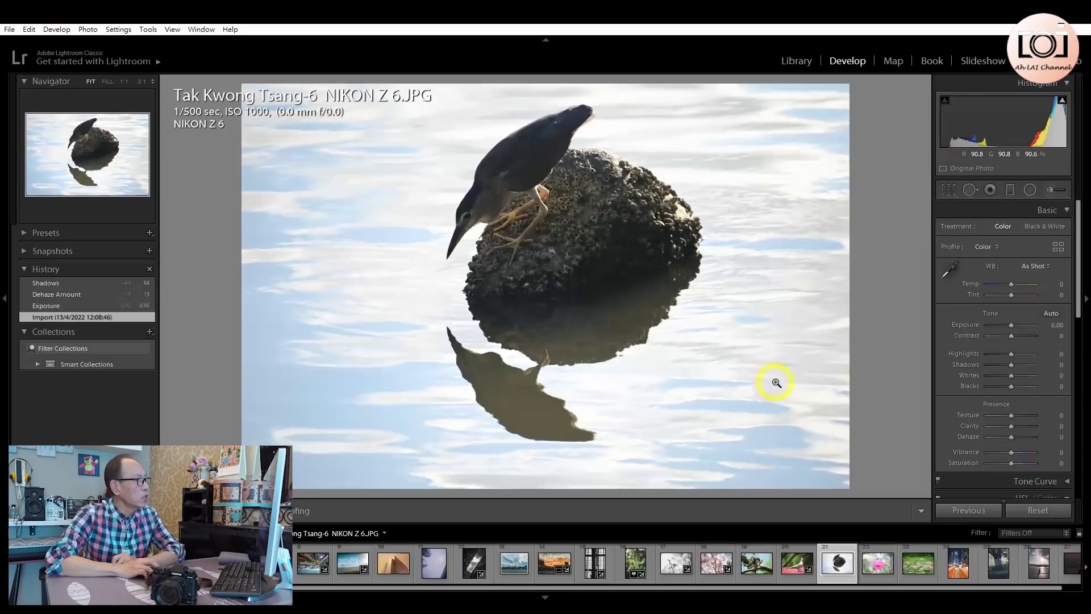
pyautogui.click(89, 285)
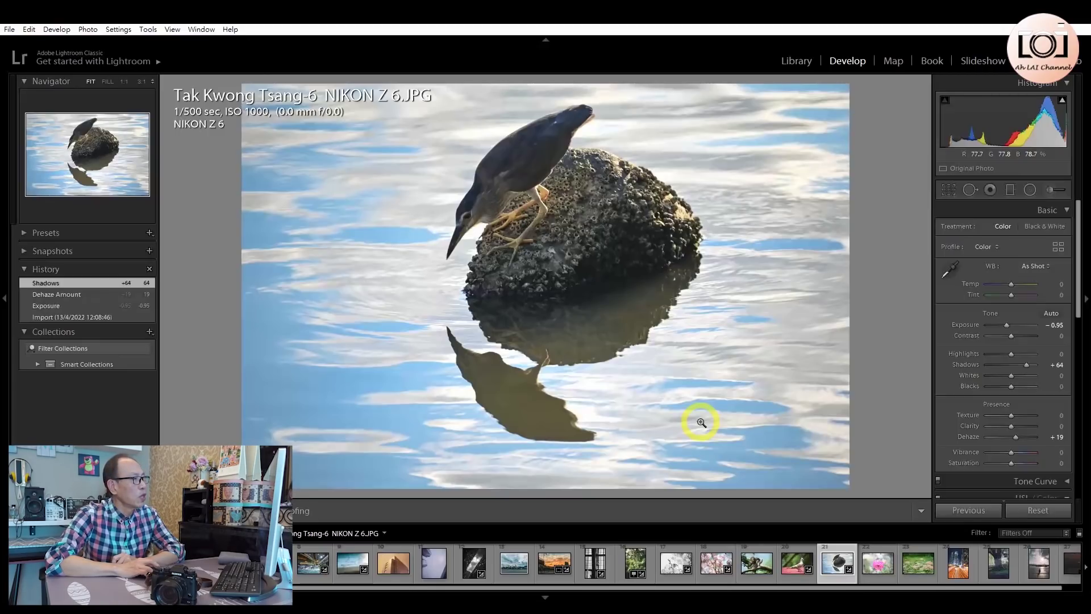
pyautogui.press('y')
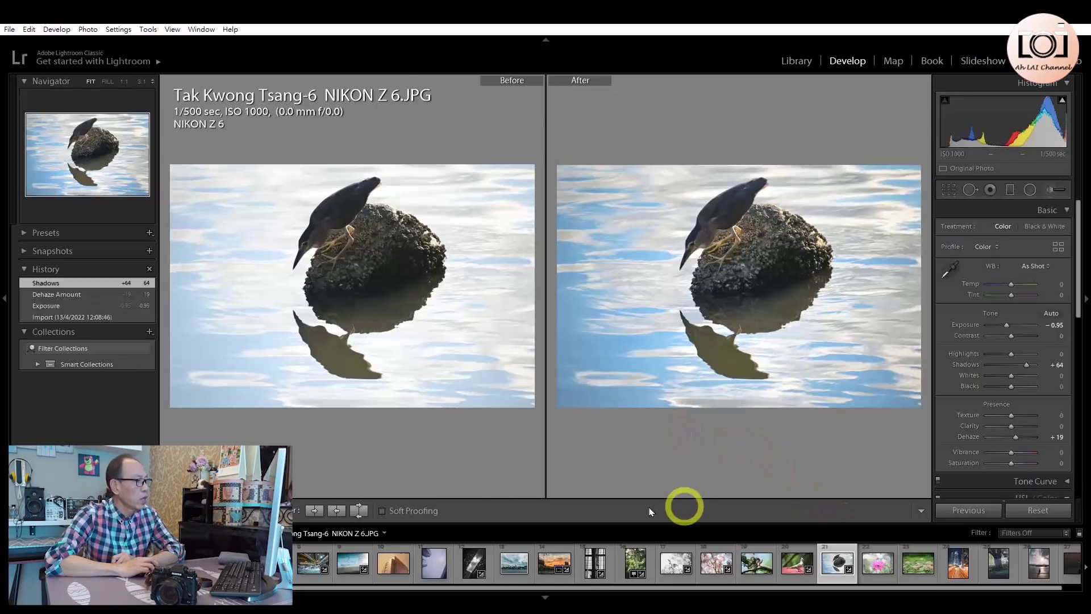
pyautogui.press('y')
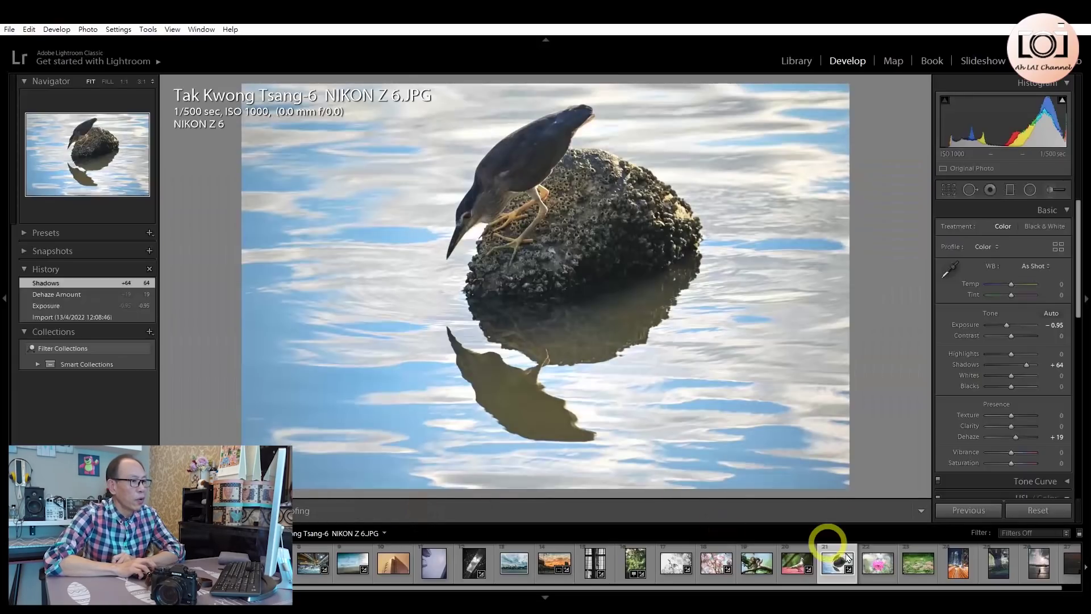
# Starting from the pink rose photo's Exposure history state, set Exposure to −0.48 and compare it side by side with the original
pyautogui.click(873, 579)
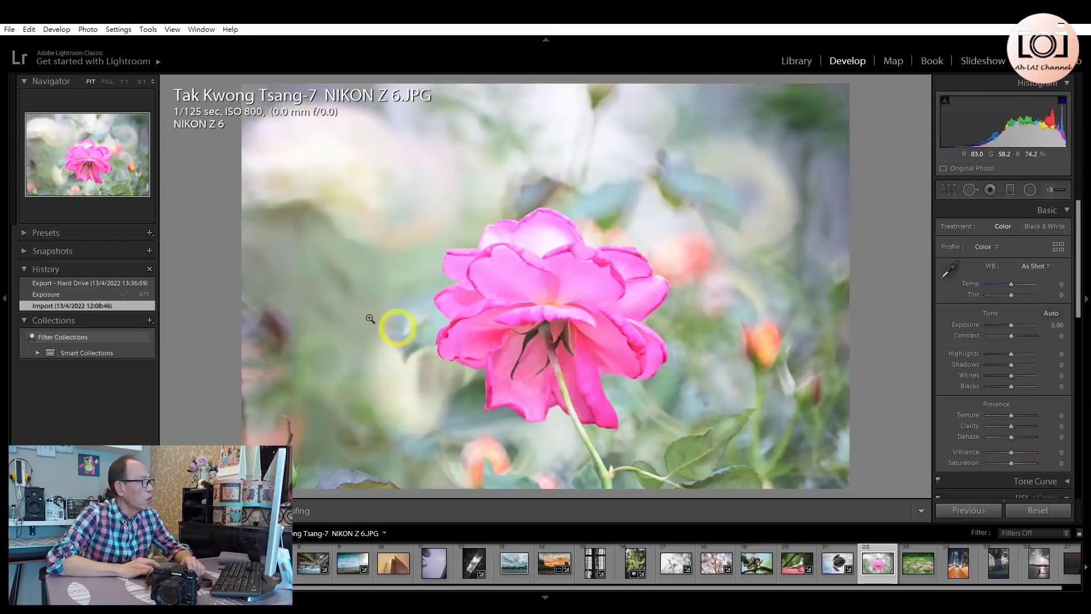
pyautogui.click(46, 295)
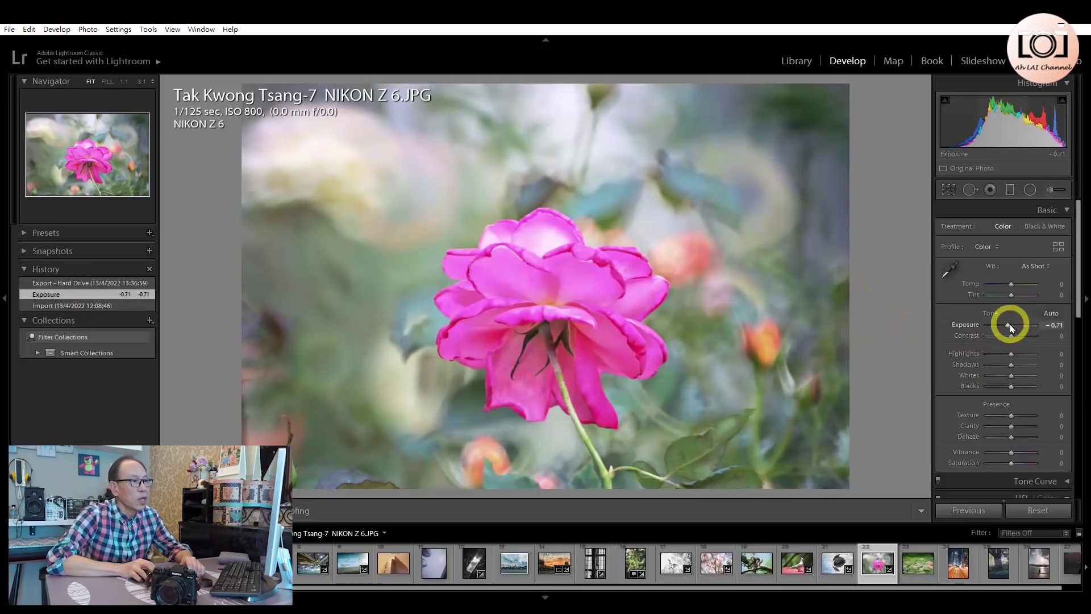
pyautogui.moveTo(1012, 328); pyautogui.dragTo(1013, 328)
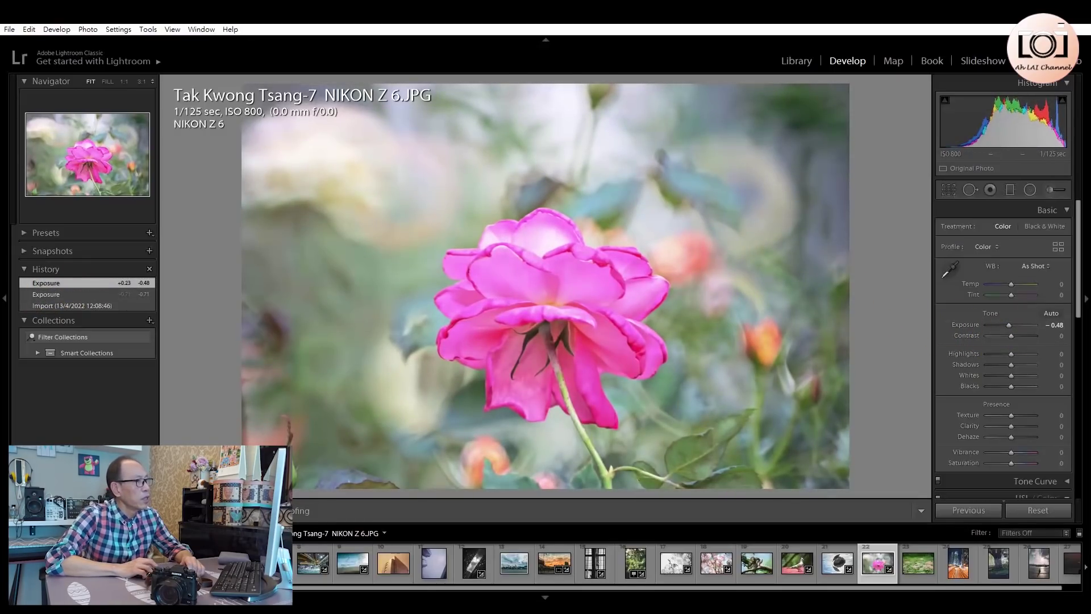
pyautogui.press('y')
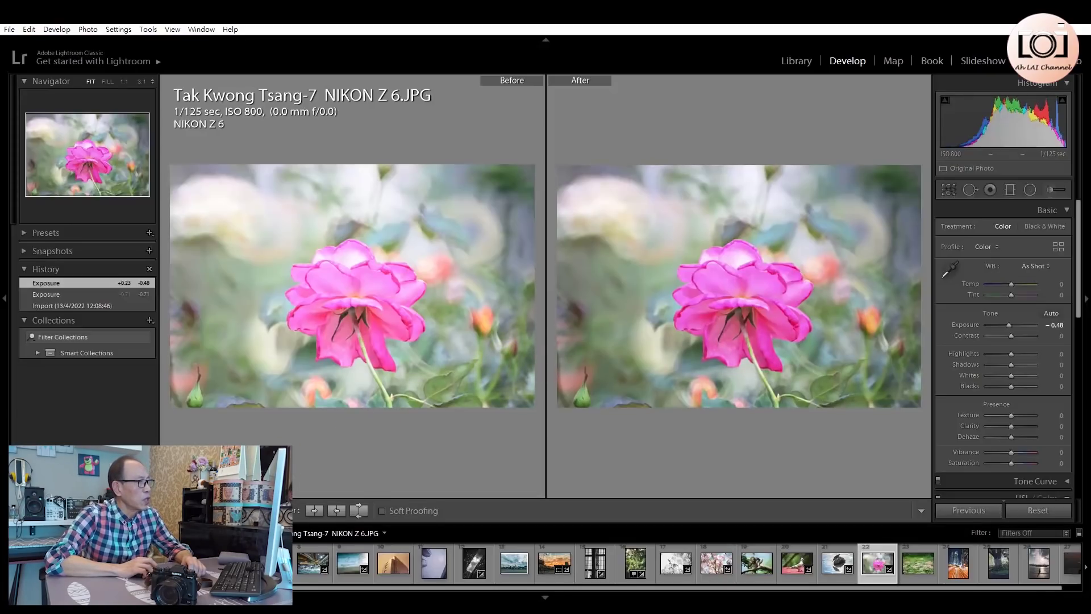
pyautogui.press('y')
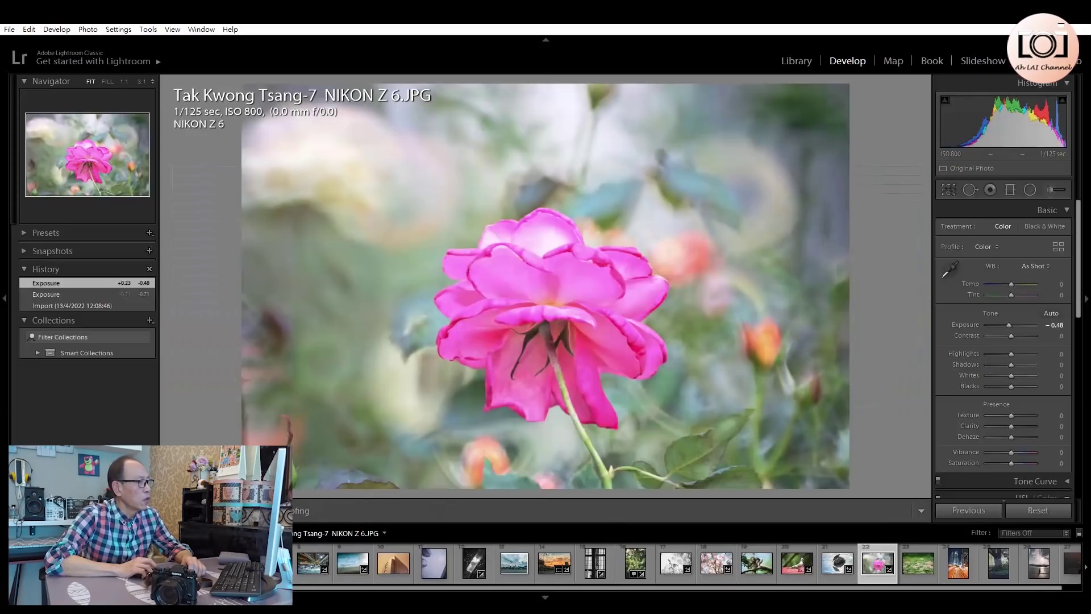
# View the water lily photo, the night skyline with light trails, and the large tree with a bench in turn
pyautogui.click(935, 566)
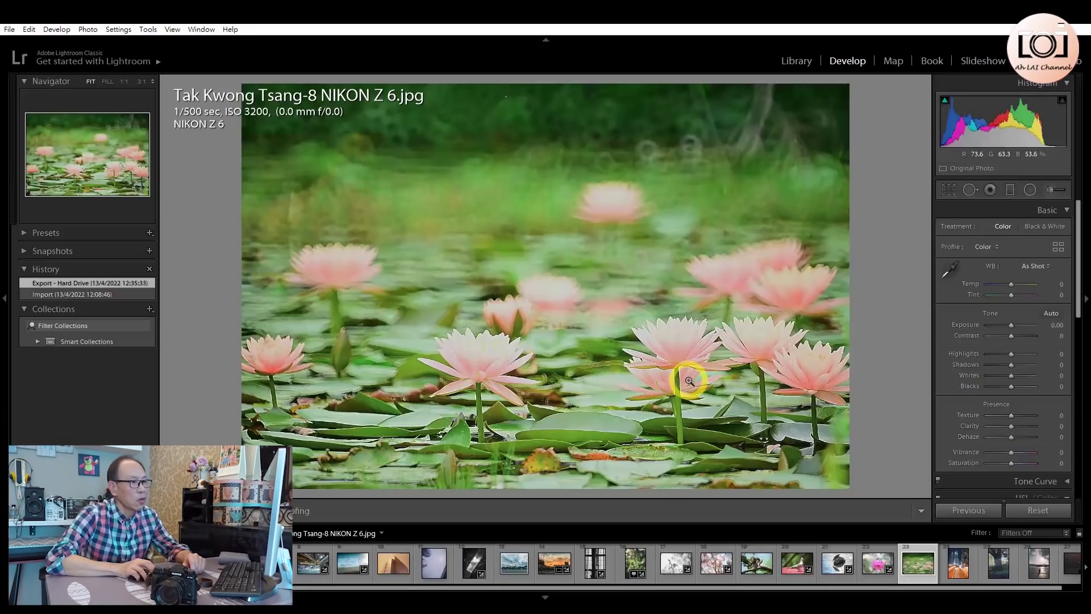
pyautogui.click(958, 581)
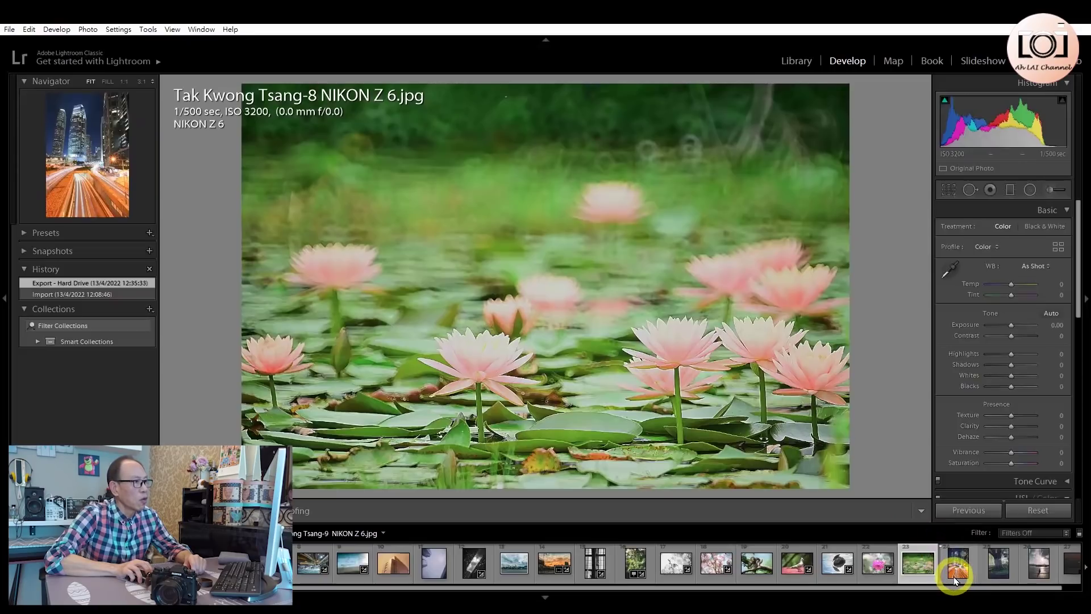
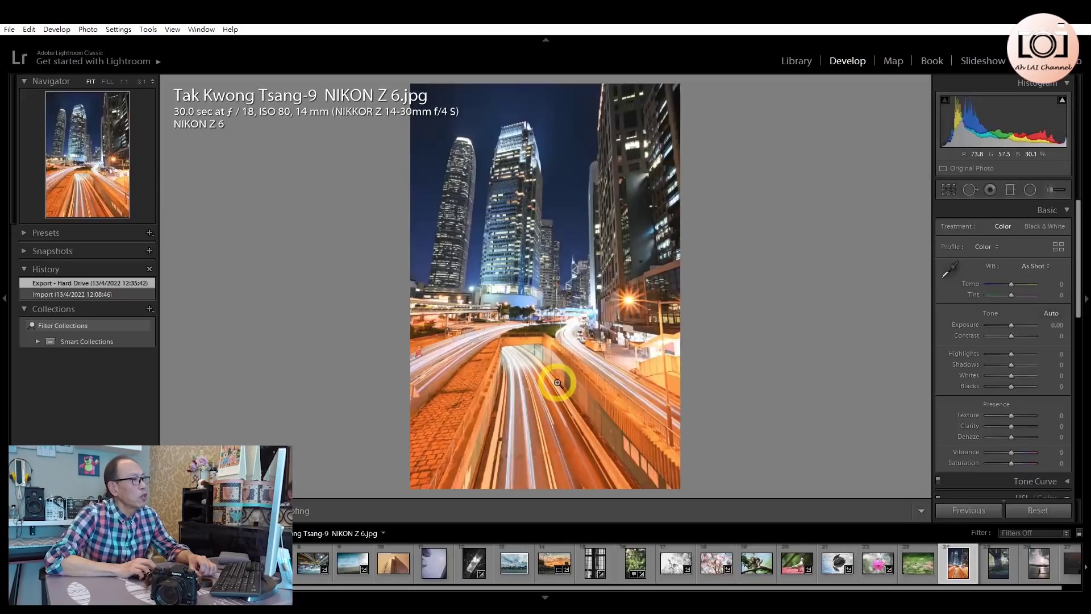
pyautogui.click(996, 581)
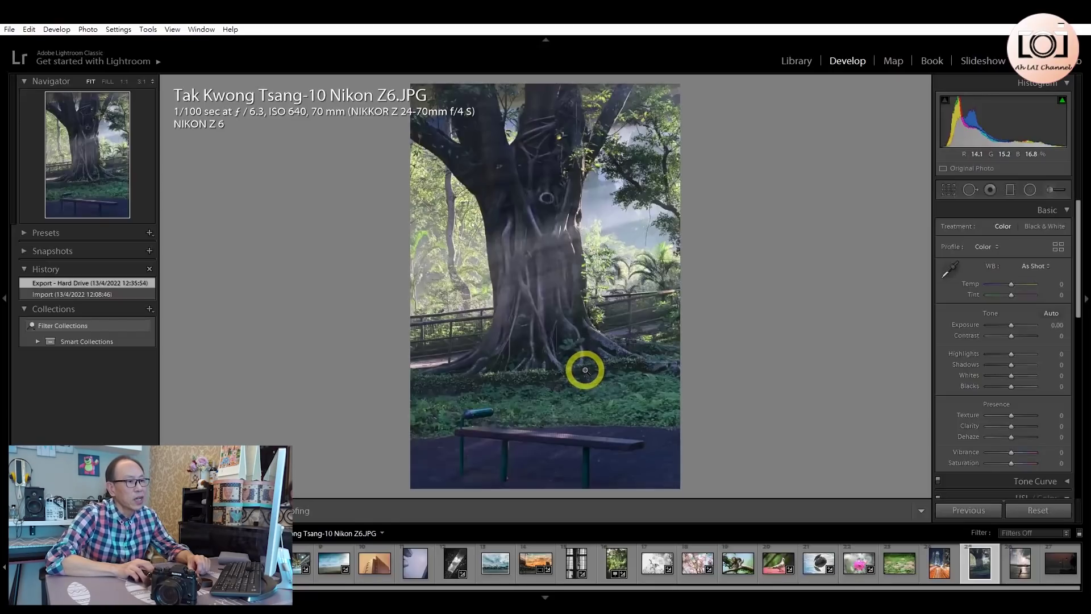
# Restore the exported history state of the seated waterfront silhouette photo and compare it side by side with the original
pyautogui.click(1027, 584)
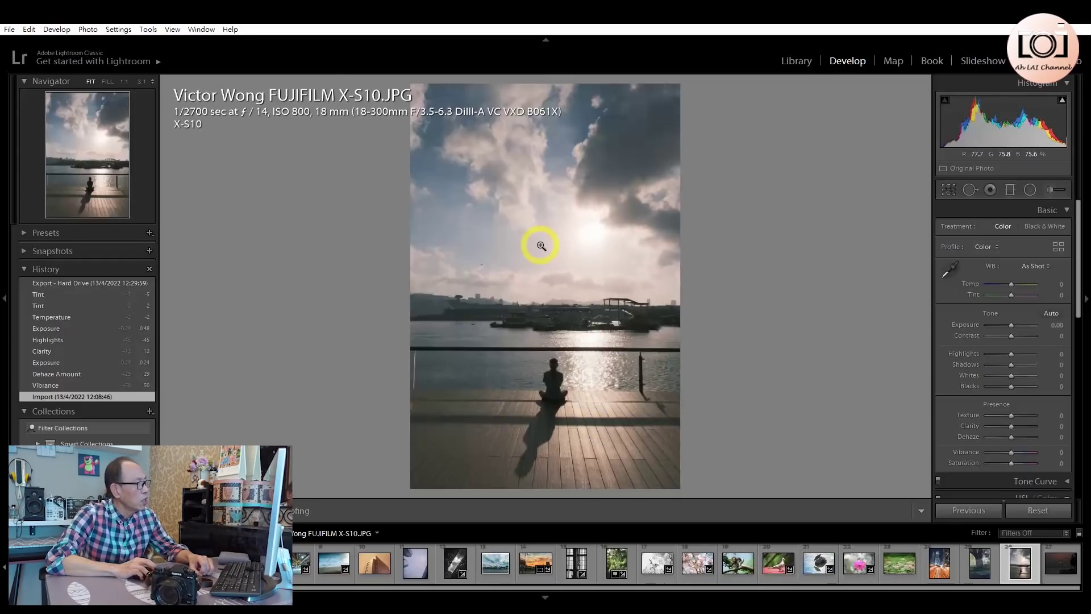
pyautogui.click(100, 286)
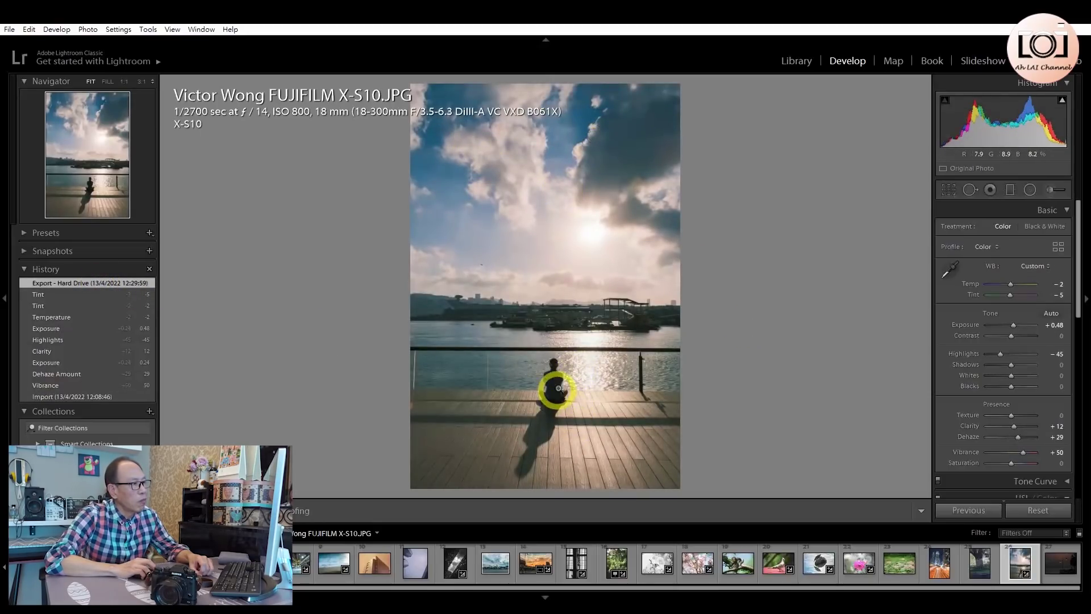
pyautogui.press('y')
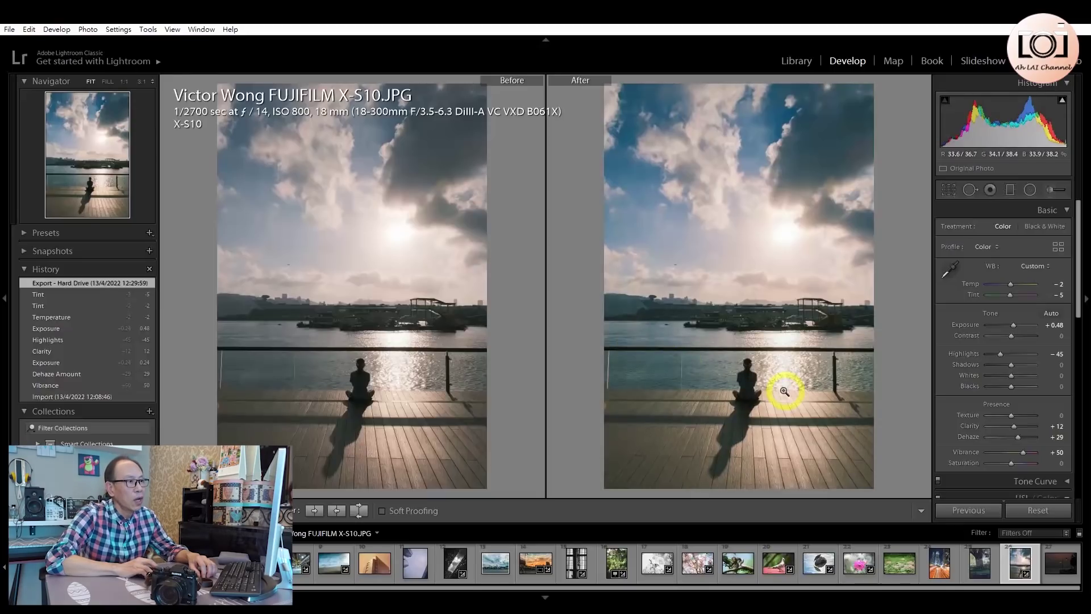
# View the dark street-lamp sunset photo on its own, restore its 13/4/2022 exported history state, and compare before and after
pyautogui.click(1055, 580)
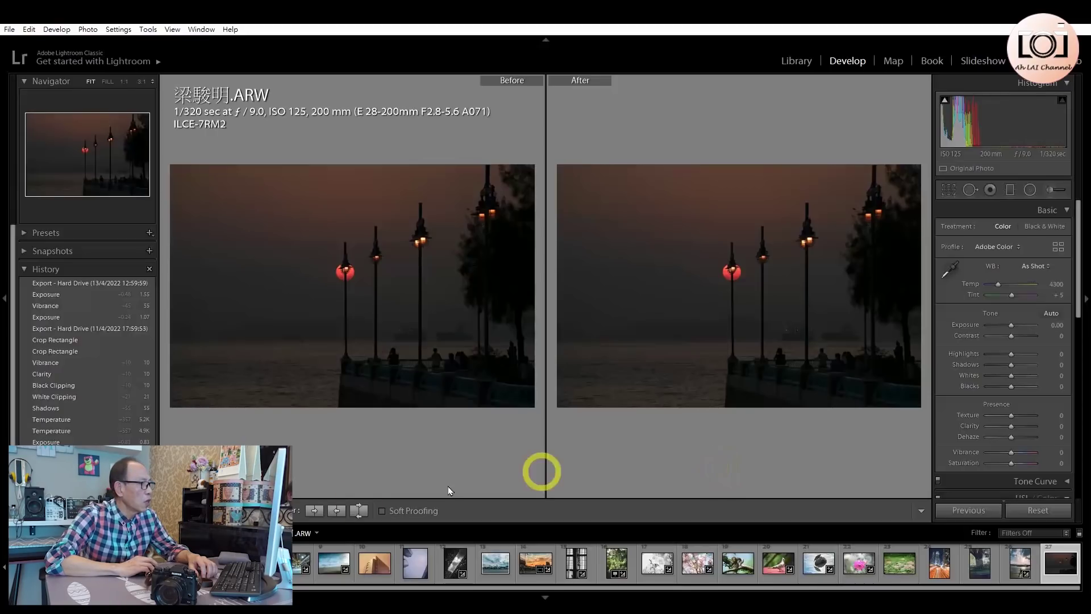
pyautogui.press('y')
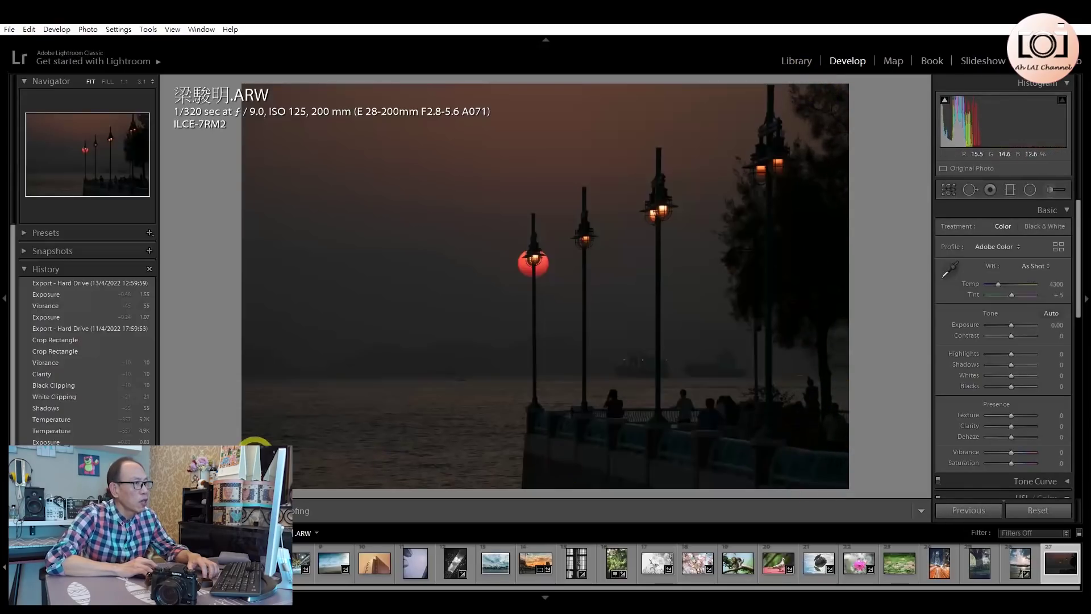
pyautogui.click(117, 283)
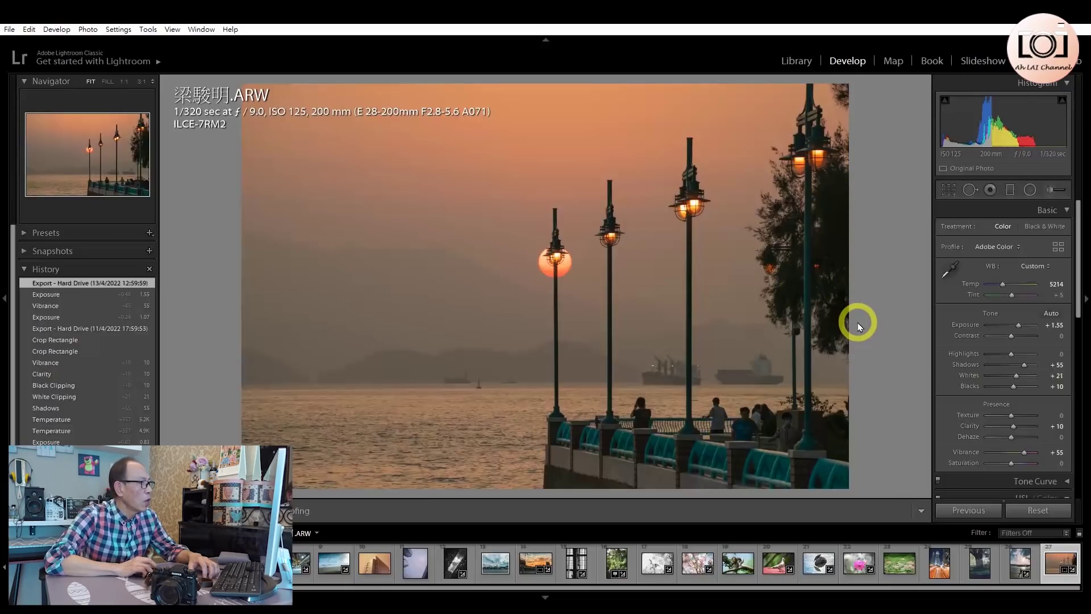
pyautogui.click(268, 510)
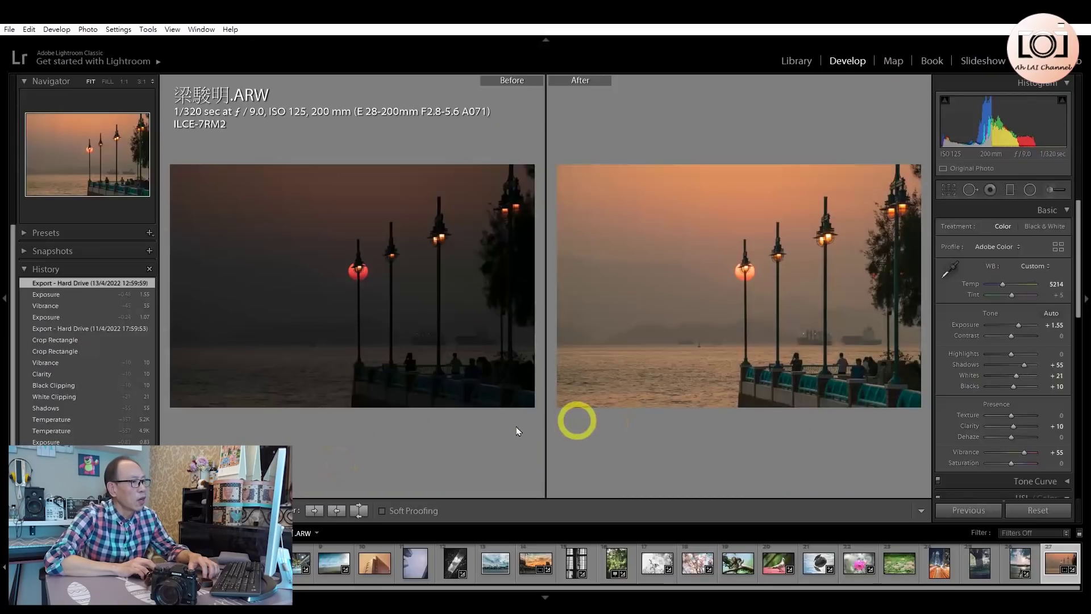